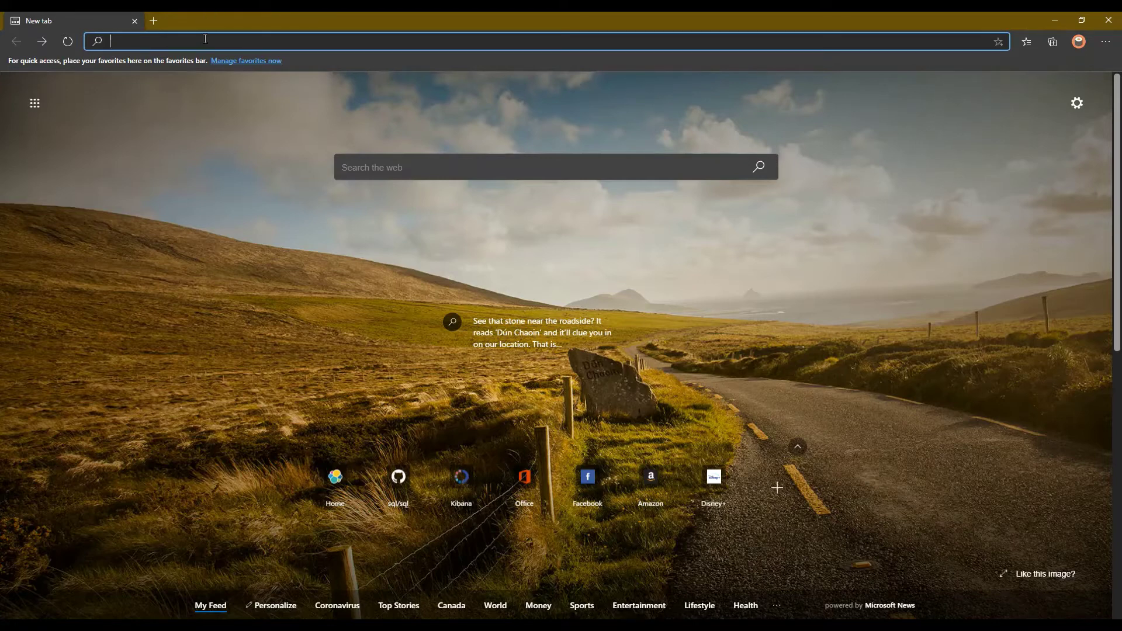
text(open distro elasticsearch)
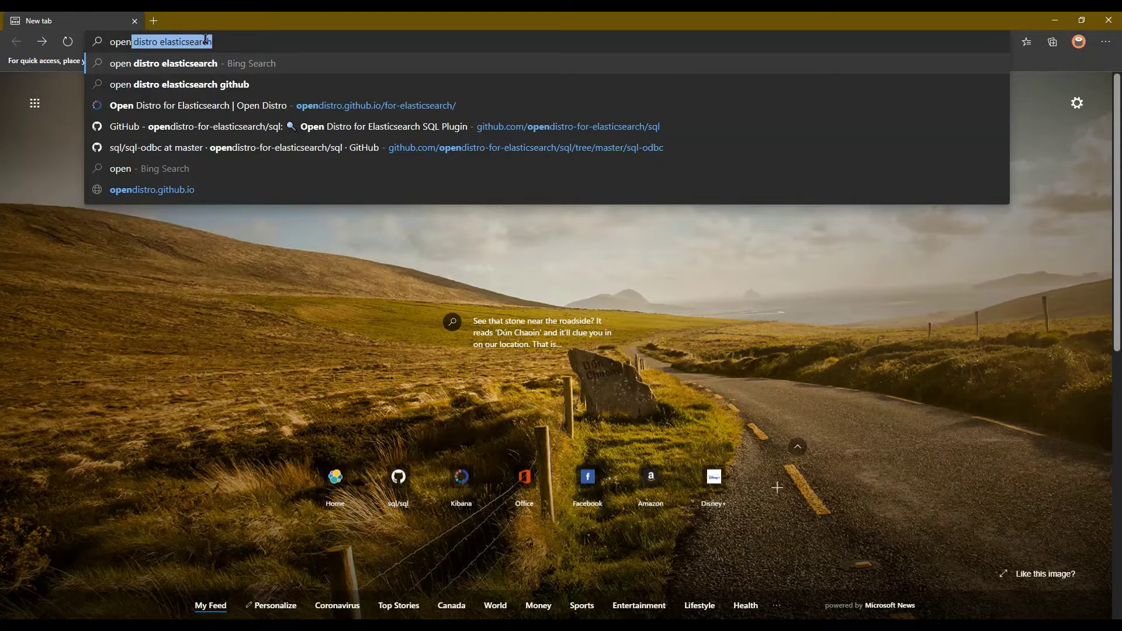
Search Bing for 'open distro elasticsearch github' and select the top result's GitHub address.
key(Down)
key(Return)
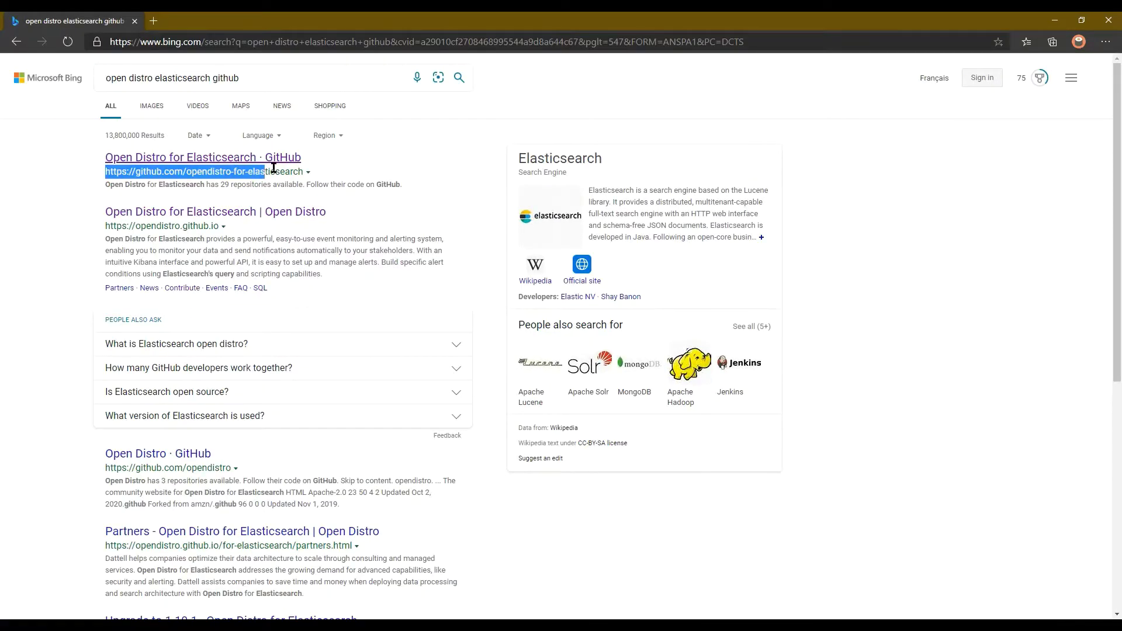
drag(106, 171, 304, 174)
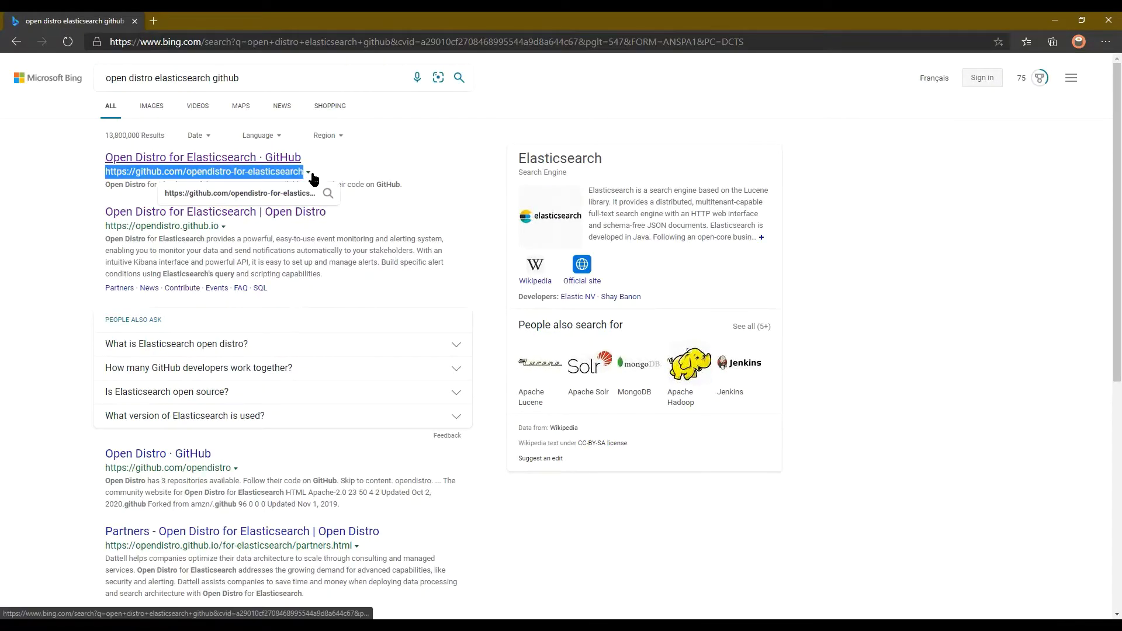
Go from the Open Distro GitHub organization page into the sql repo's sql-odbc folder.
click(225, 160)
scroll(346, 299, down, 1)
scroll(344, 294, down, 2)
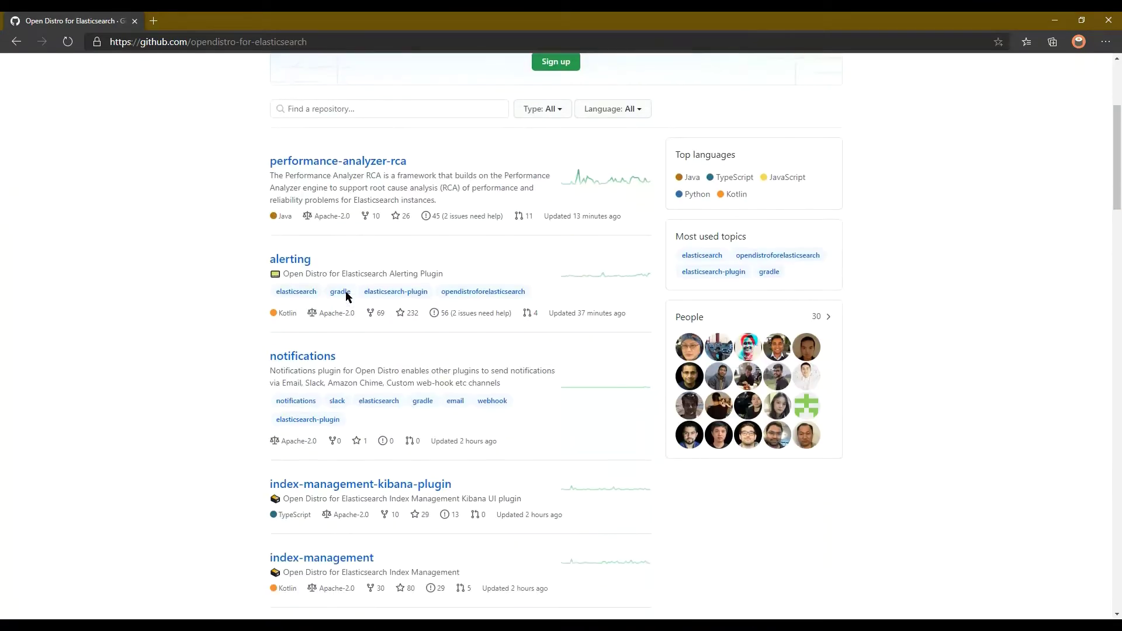
scroll(334, 303, down, 2)
scroll(321, 318, down, 3)
scroll(321, 318, down, 2)
scroll(280, 377, down, 2)
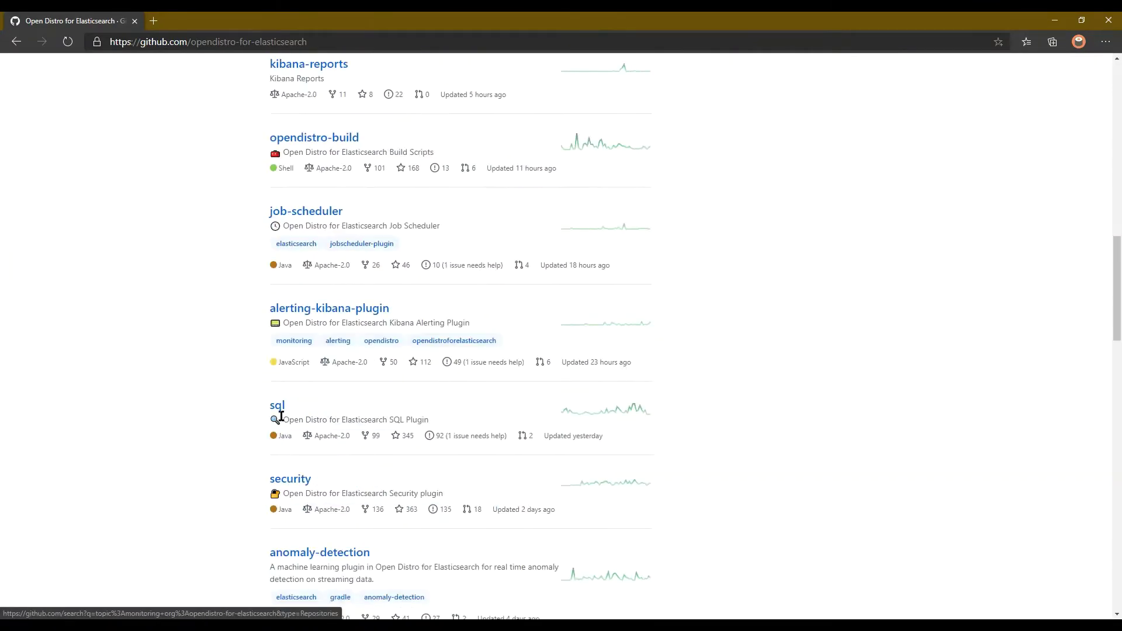
click(278, 408)
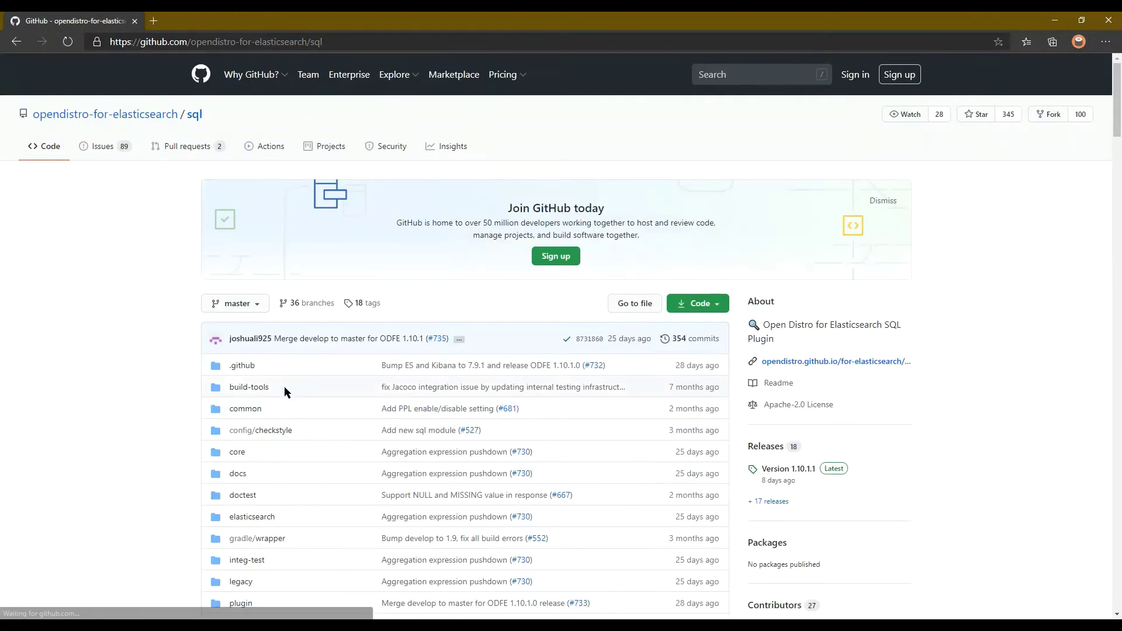
scroll(285, 386, down, 3)
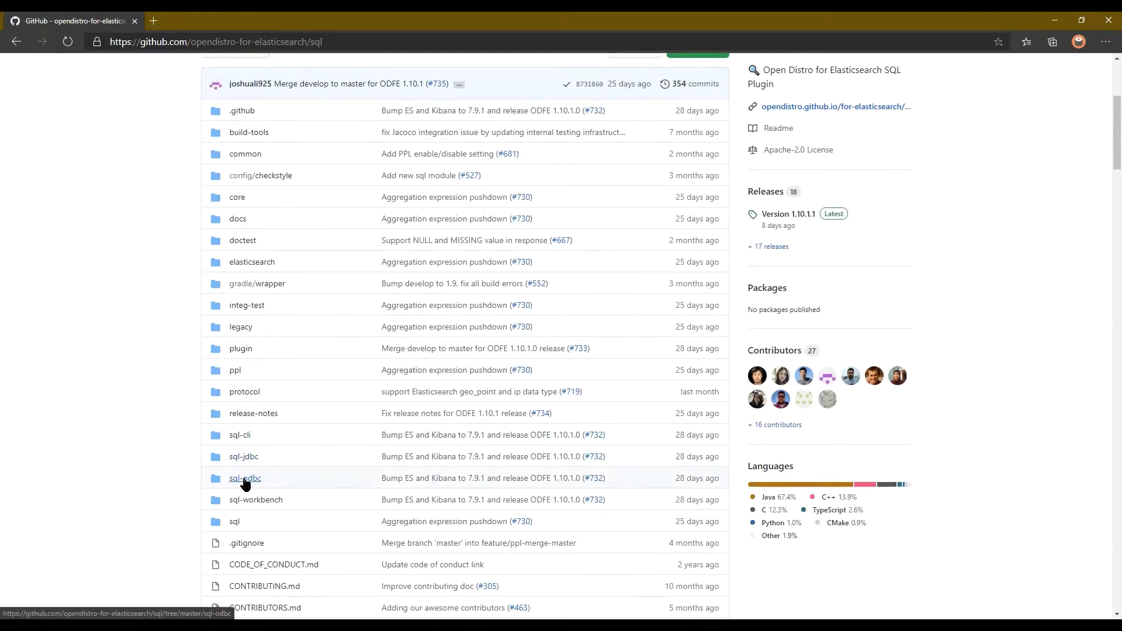
click(244, 478)
scroll(197, 431, down, 2)
scroll(216, 404, down, 4)
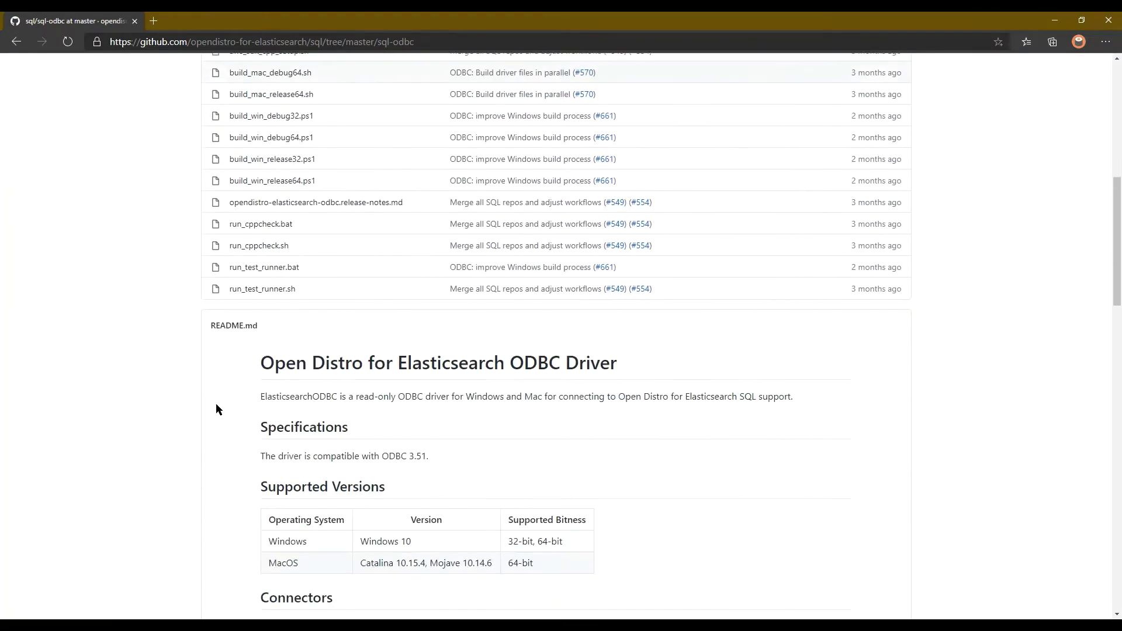
scroll(343, 318, down, 1)
scroll(432, 567, down, 1)
scroll(306, 524, down, 2)
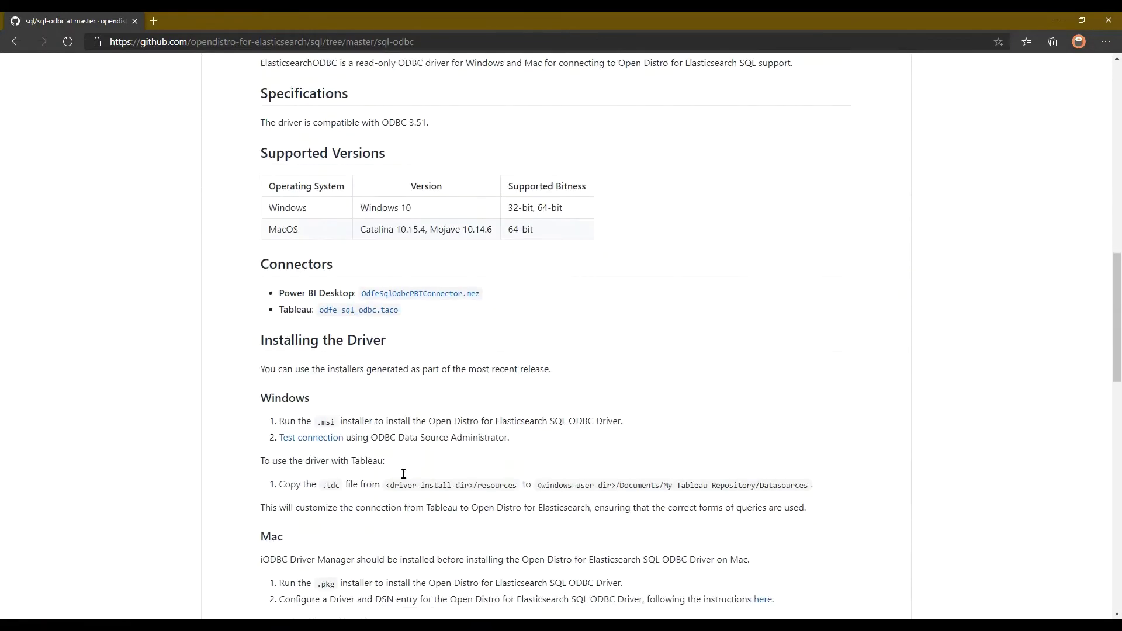
scroll(400, 471, down, 2)
Highlight the README's Windows driver install and .tdc copy lines, then launch File Explorer.
drag(270, 324, 529, 340)
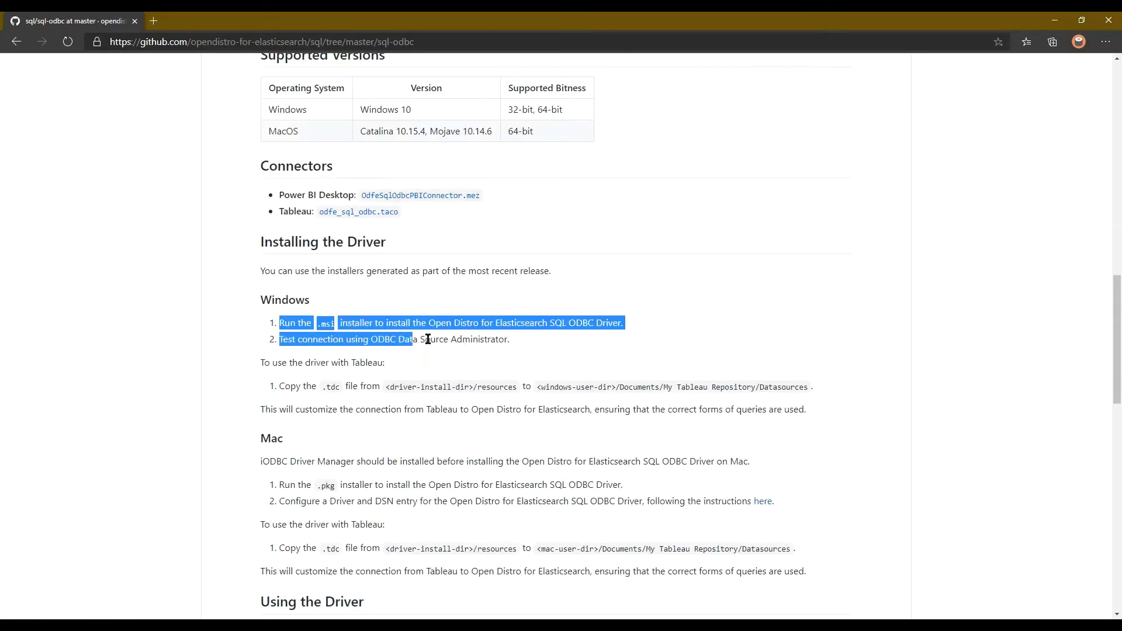
click(530, 343)
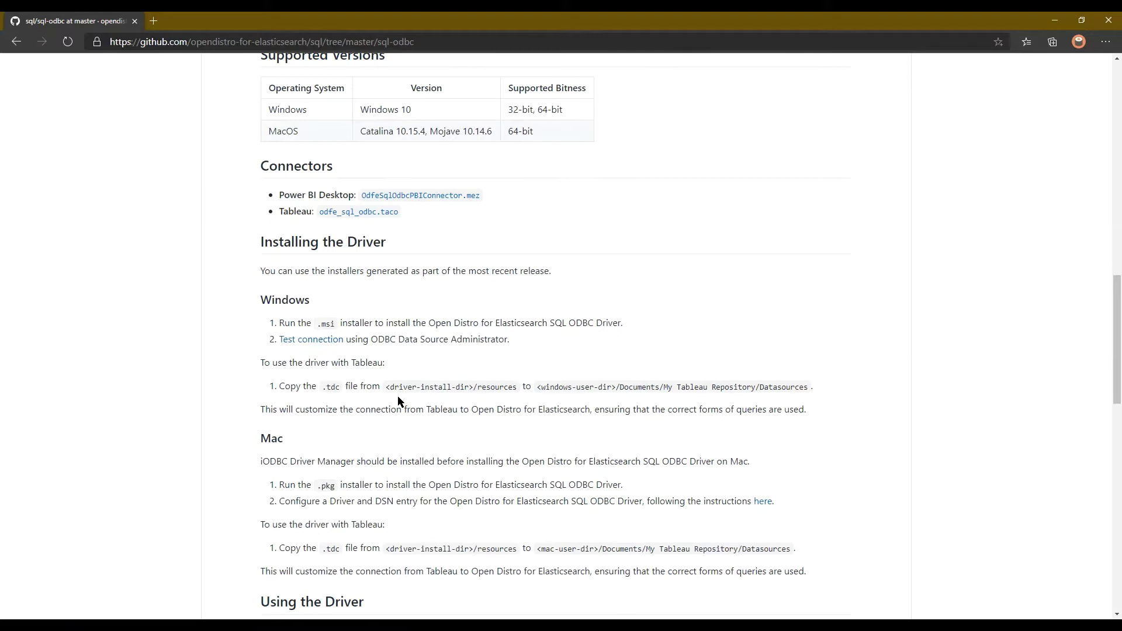
drag(269, 387, 809, 388)
click(812, 389)
key(super+e)
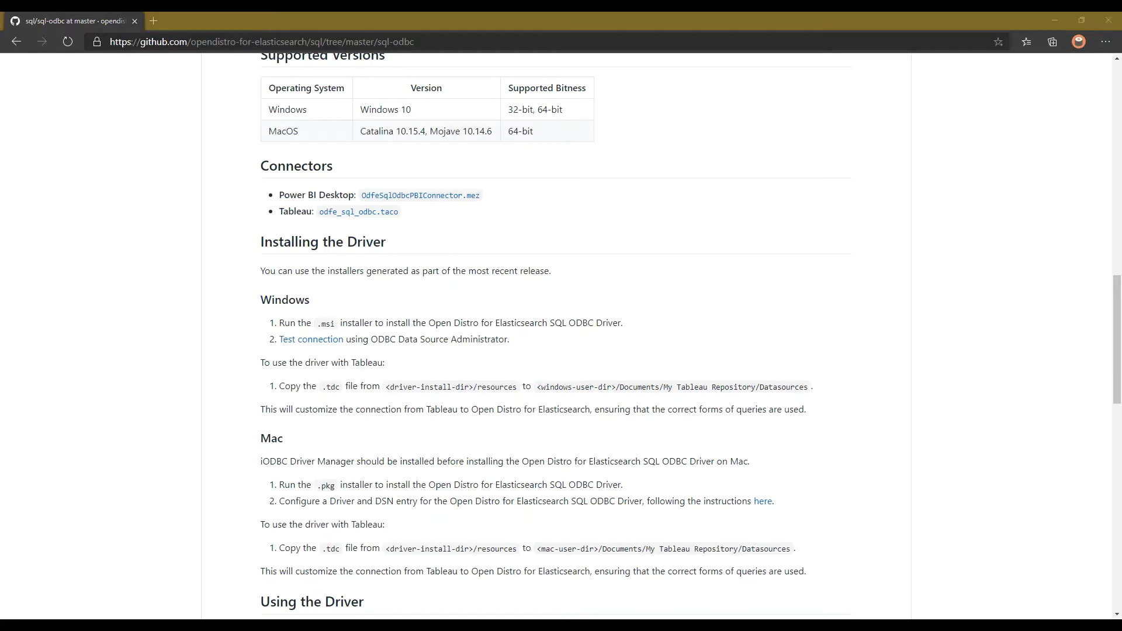
Open a second File Explorer window and arrange both windows side by side.
right_click(184, 610)
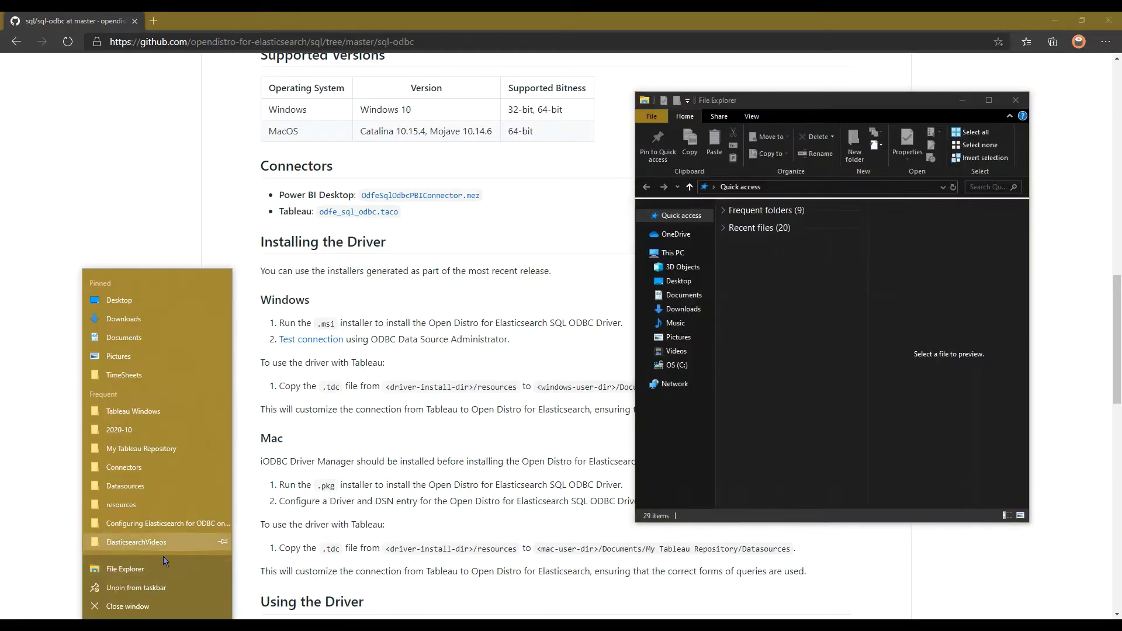
click(175, 570)
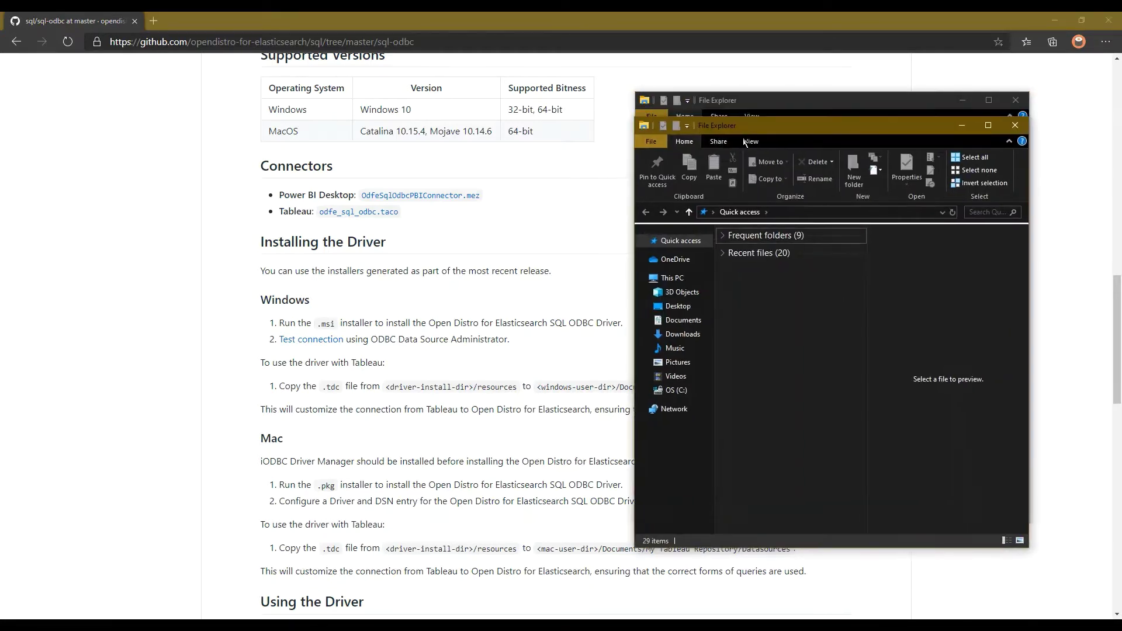
drag(777, 122, 143, 100)
drag(780, 101, 879, 100)
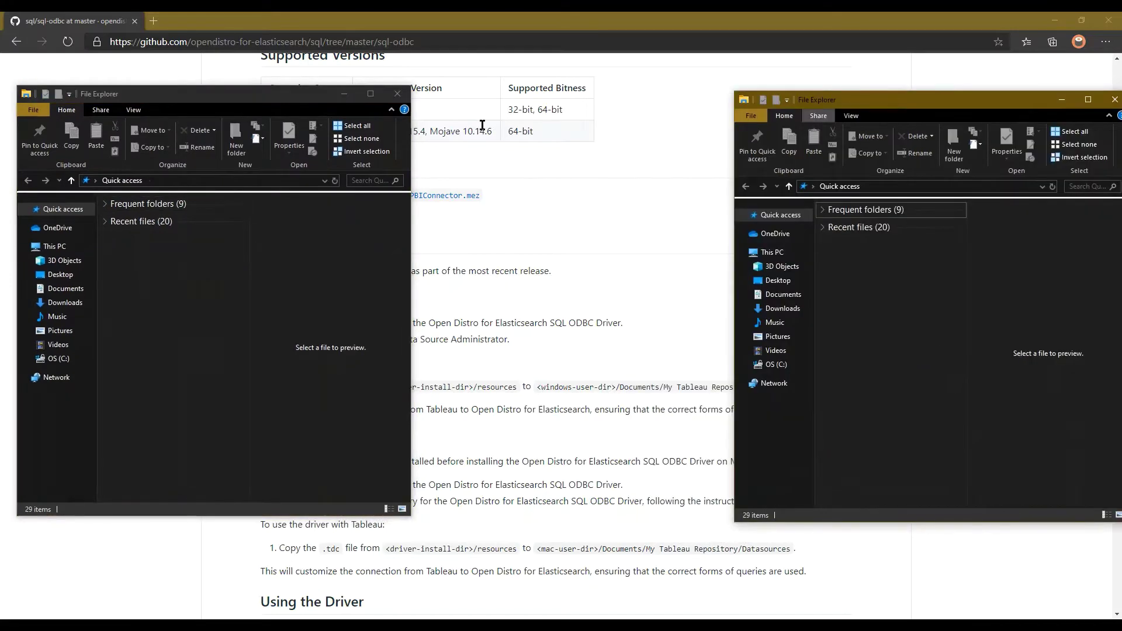
mouse_move(264, 97)
mouse_down()
mouse_move(378, 433)
mouse_move(247, 136)
mouse_move(261, 135)
mouse_up()
Browse to C: > Program Files > Open Distro ODBC driver > resources.
click(776, 364)
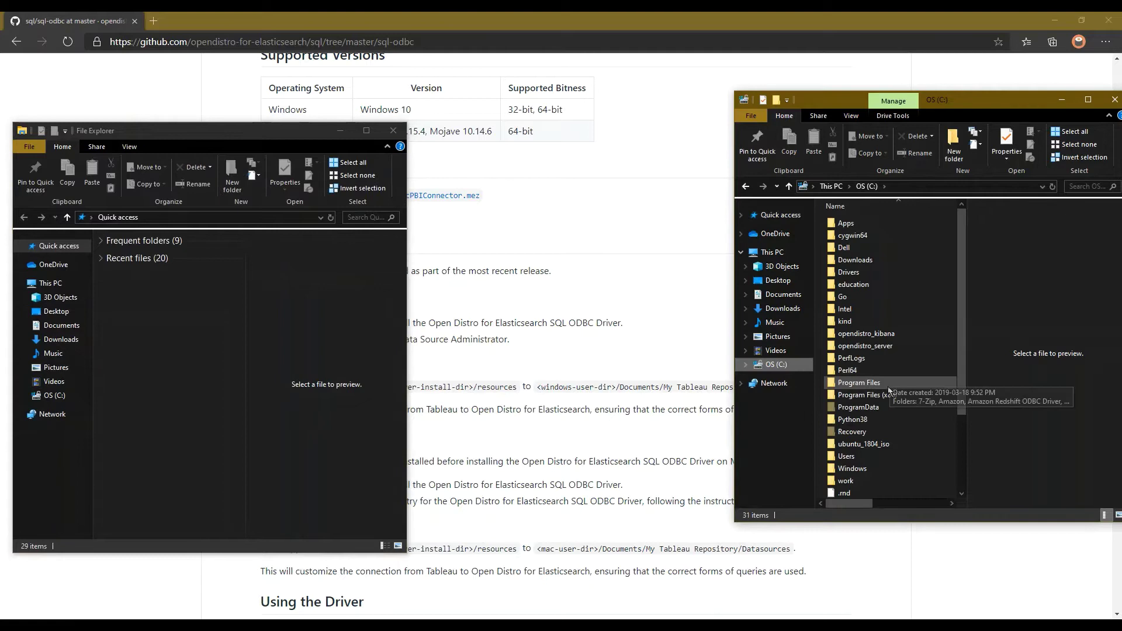
double_click(876, 386)
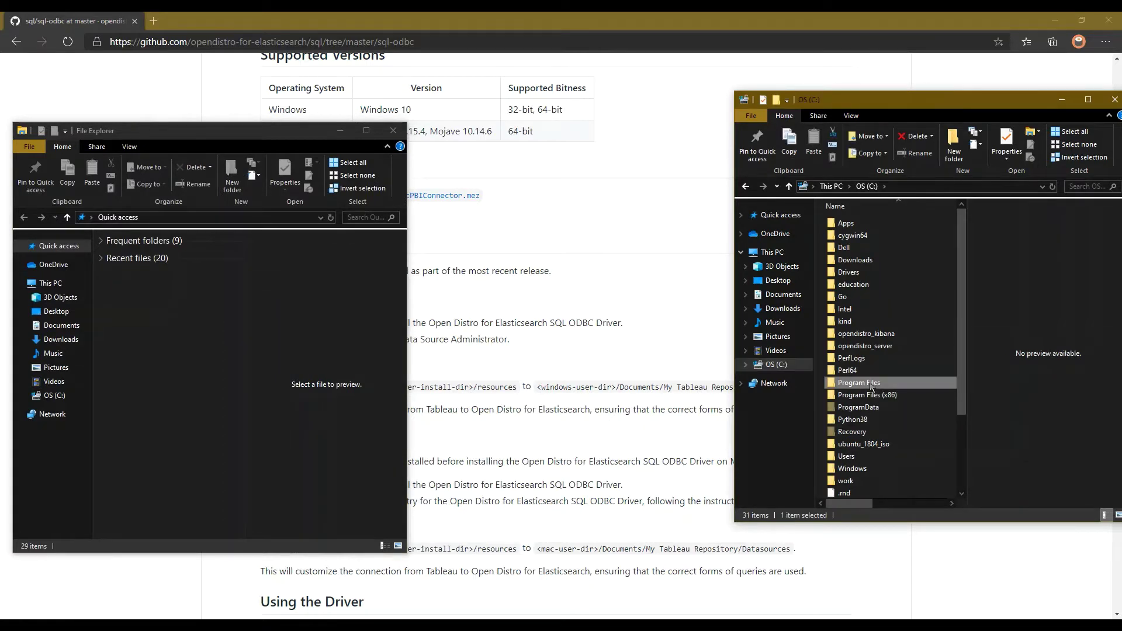
scroll(875, 378, down, 3)
scroll(875, 377, down, 4)
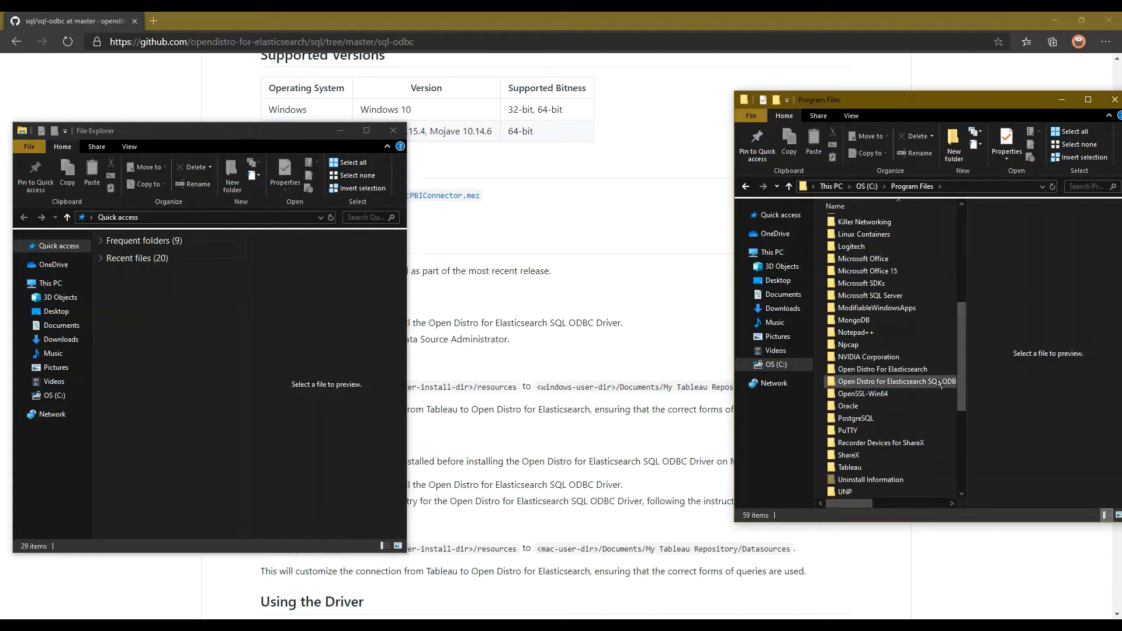
double_click(912, 383)
double_click(869, 248)
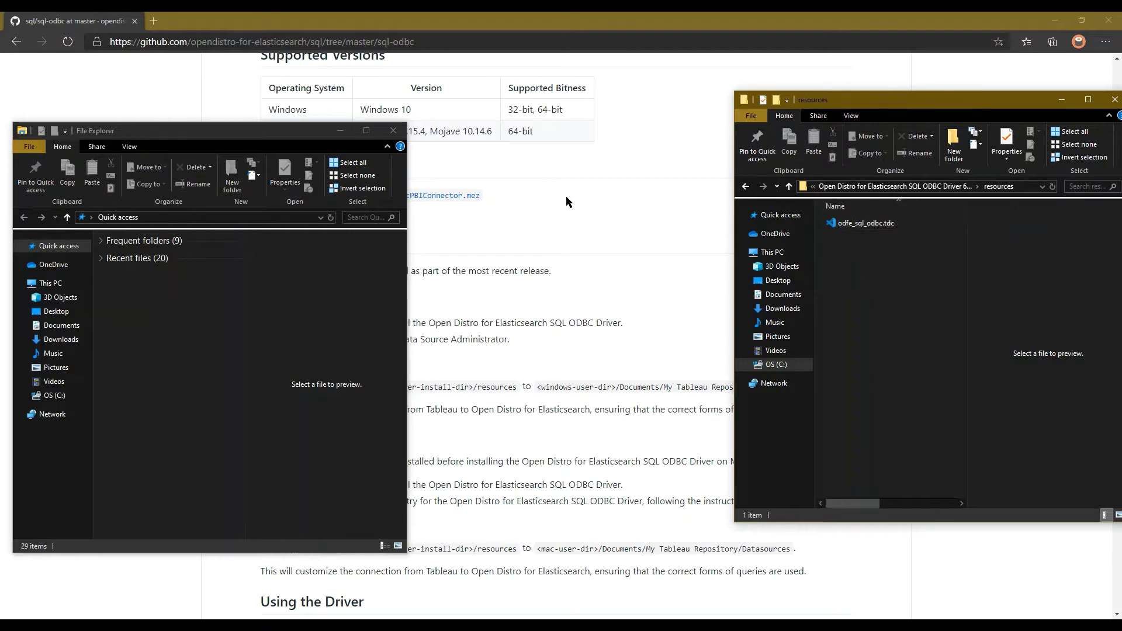
In the left window, navigate to Documents > My Tableau Repository > Datasources.
drag(867, 102, 946, 96)
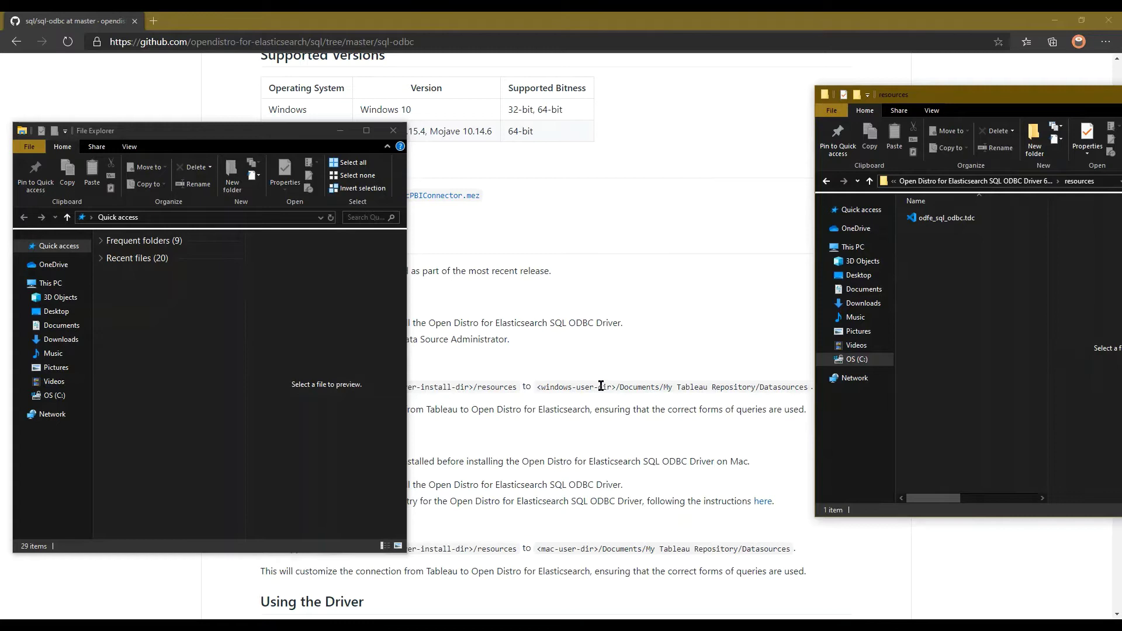
drag(267, 131, 312, 125)
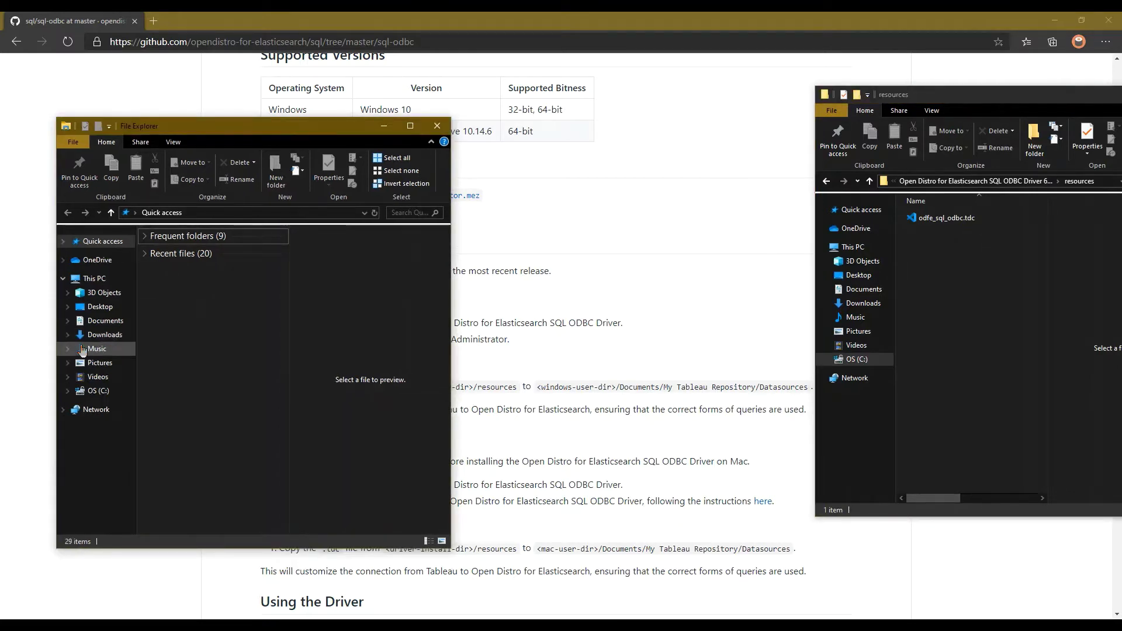
click(100, 323)
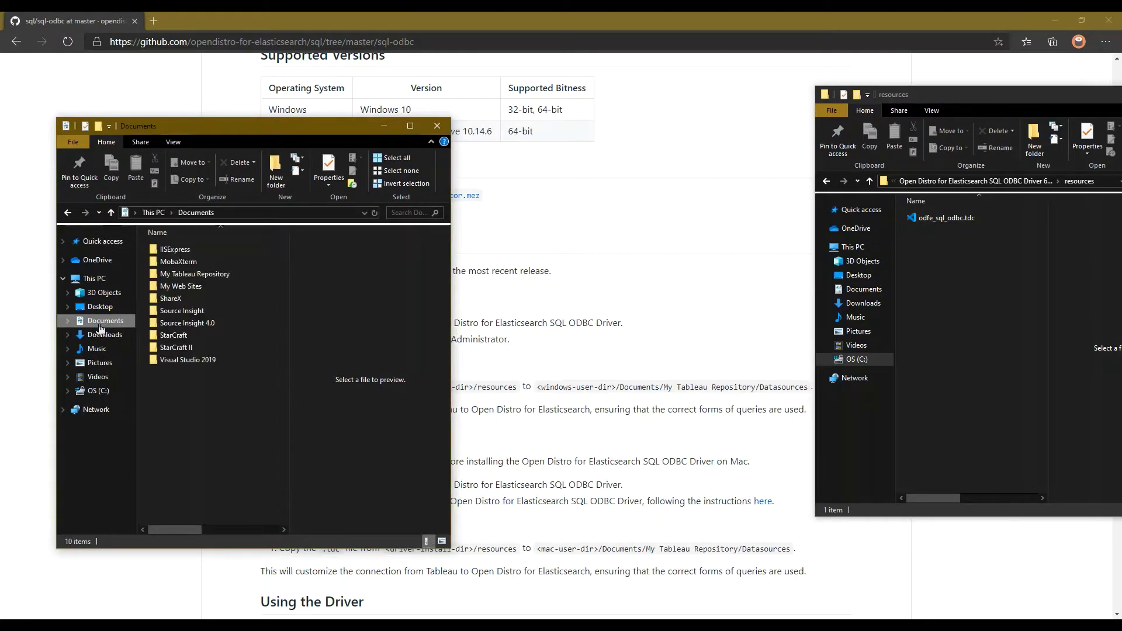
double_click(208, 275)
double_click(206, 273)
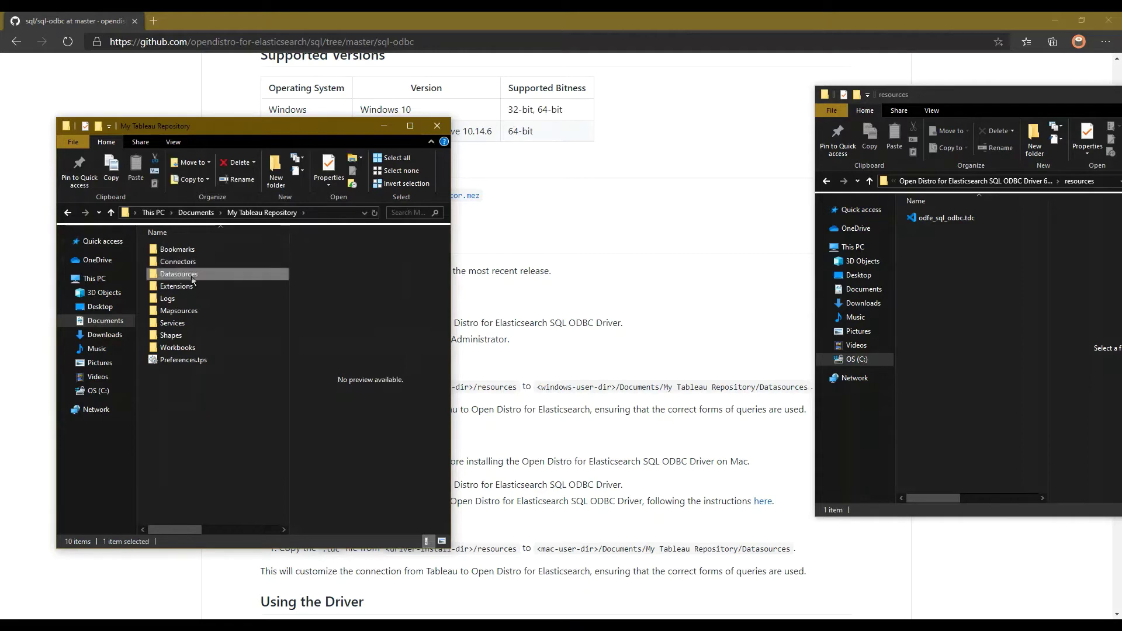
Copy odfe_sql_odbc.tdc from the resources folder into Datasources.
click(969, 219)
key(ctrl+c)
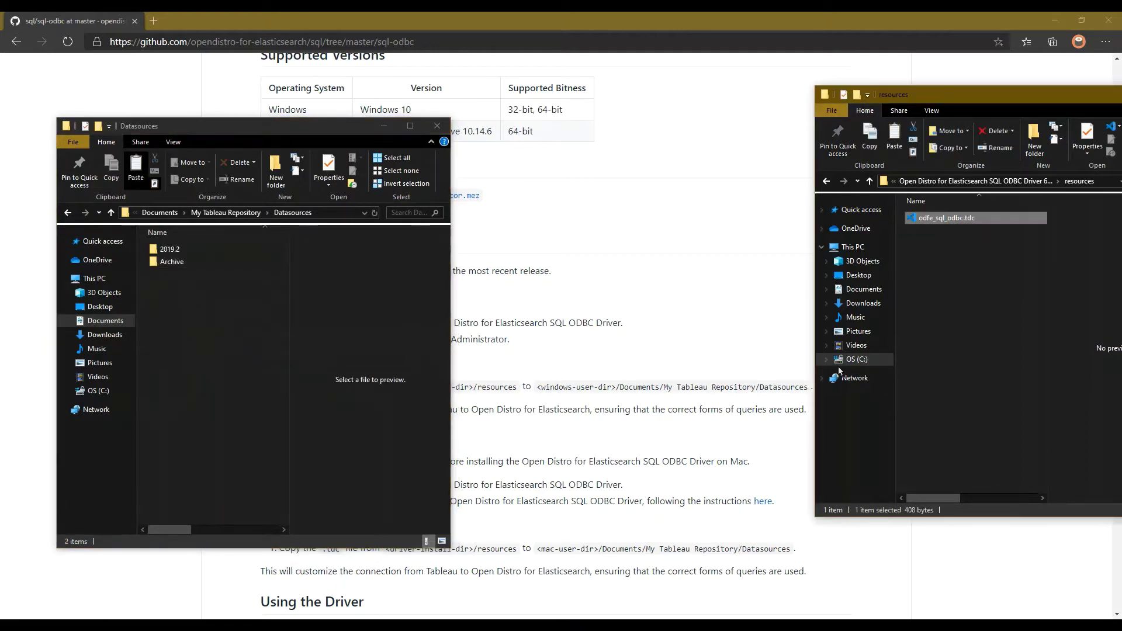
click(253, 308)
key(ctrl+v)
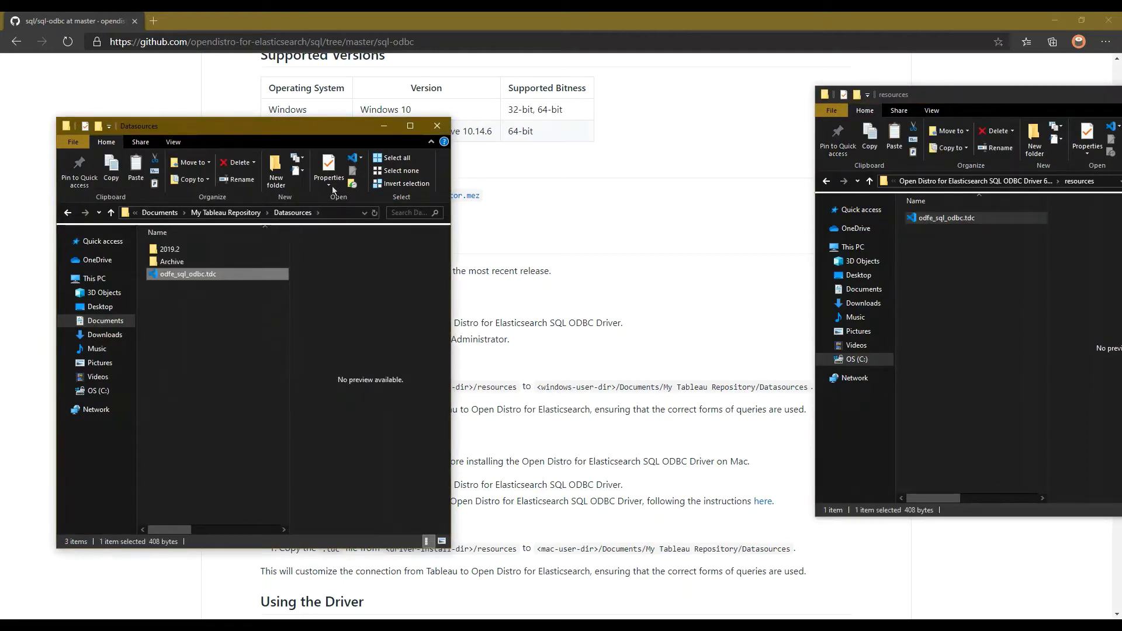
Minimise both Explorer windows and launch Tableau Desktop.
click(383, 125)
drag(1058, 94, 547, 127)
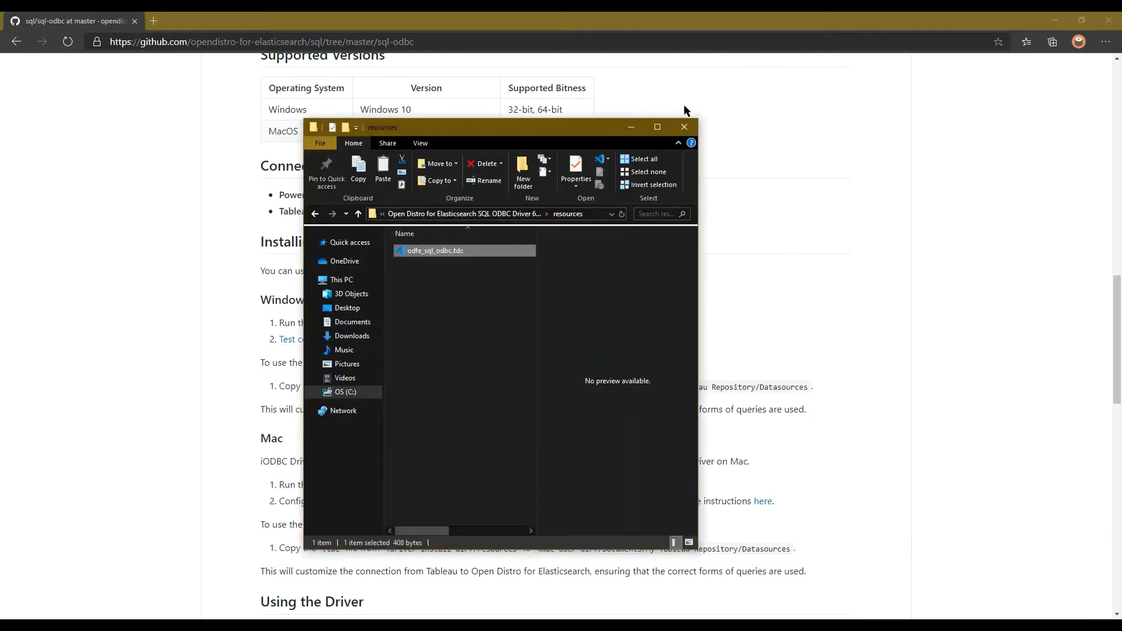
click(630, 128)
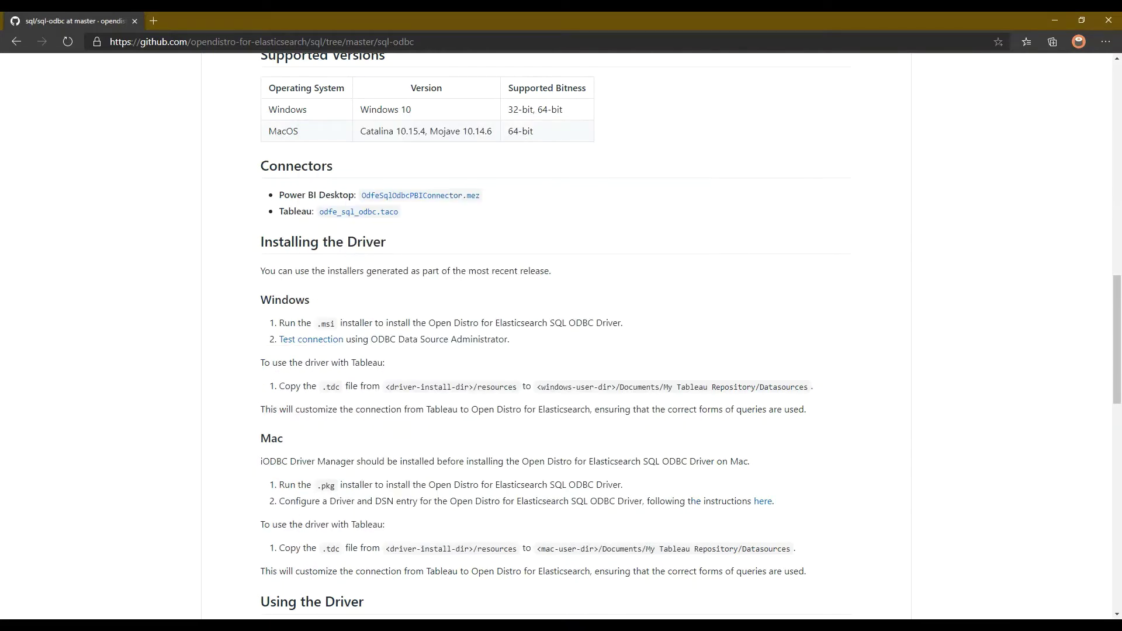
click(406, 604)
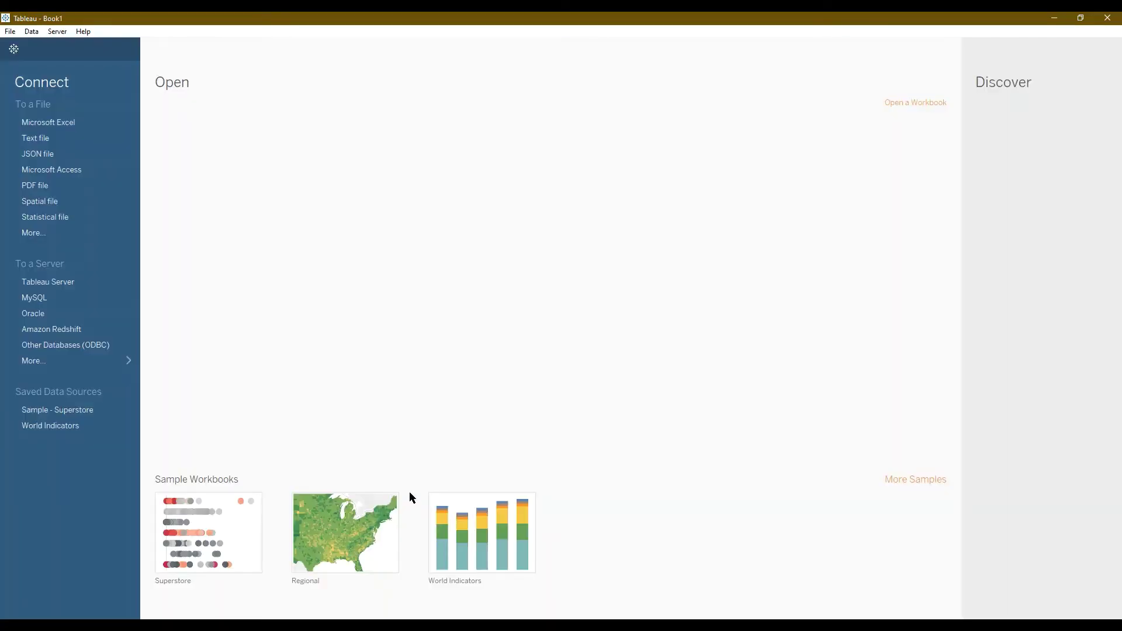
Pick Other Databases (ODBC) from the full To a Server connector list.
click(65, 363)
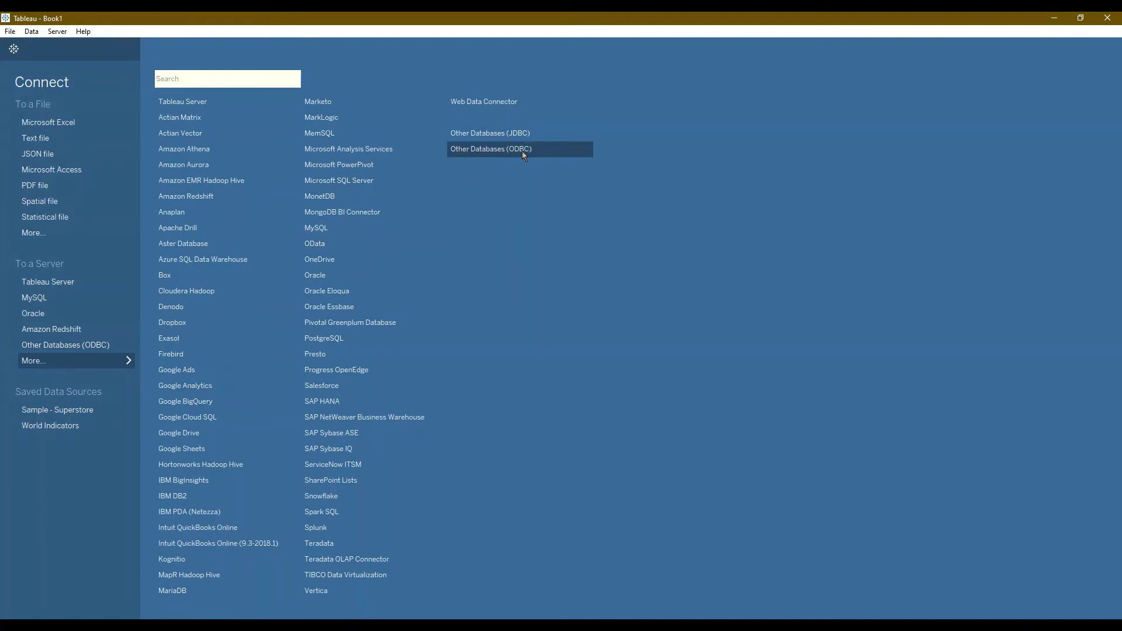
click(507, 155)
Choose the ODFE SQL ODBC DSN, fill its attributes, and sign in to localhost elasticsearch.
click(352, 189)
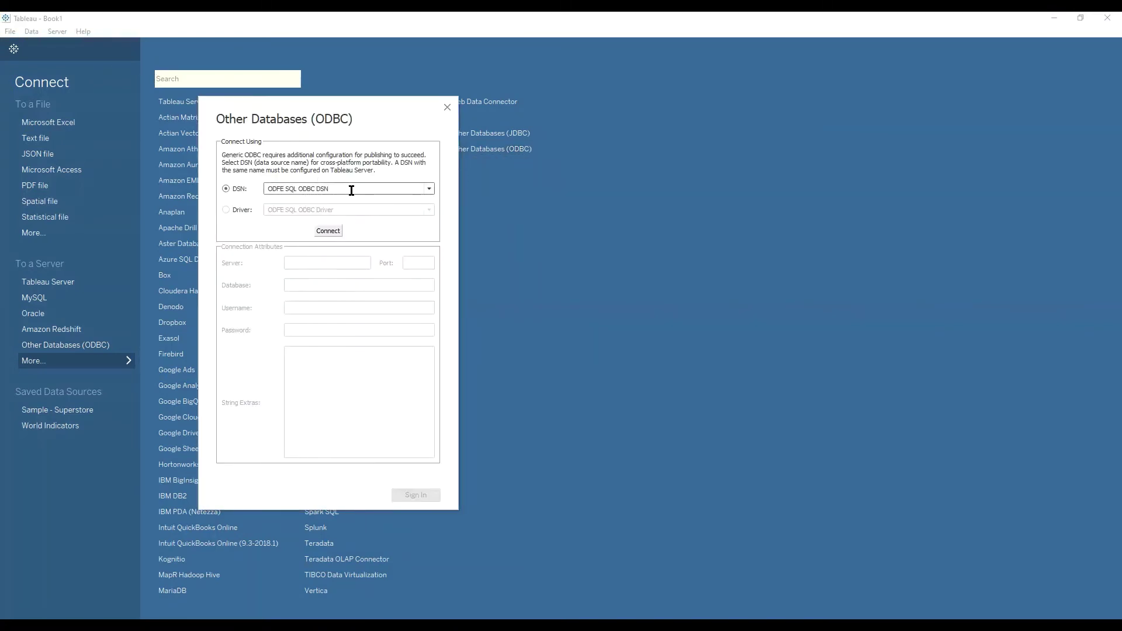
click(433, 192)
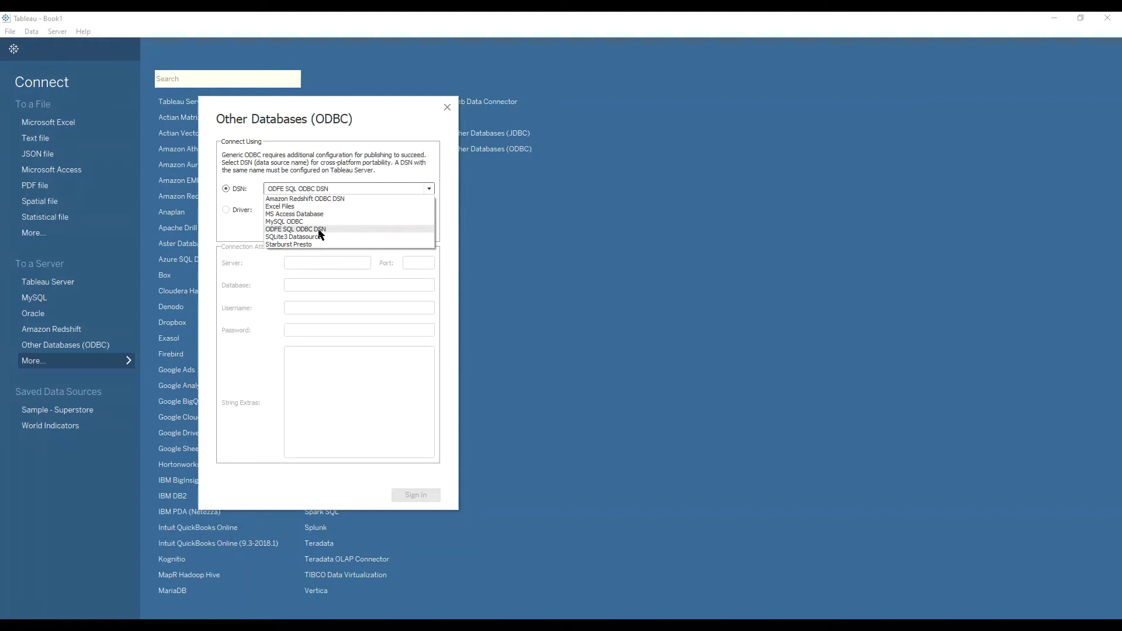
click(318, 232)
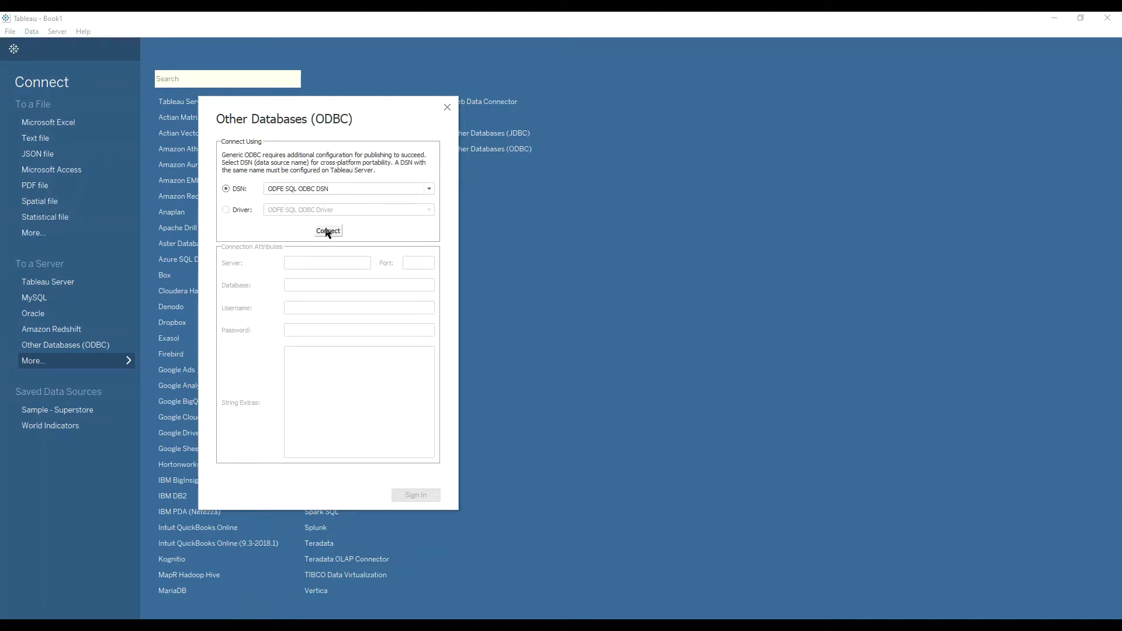
click(327, 231)
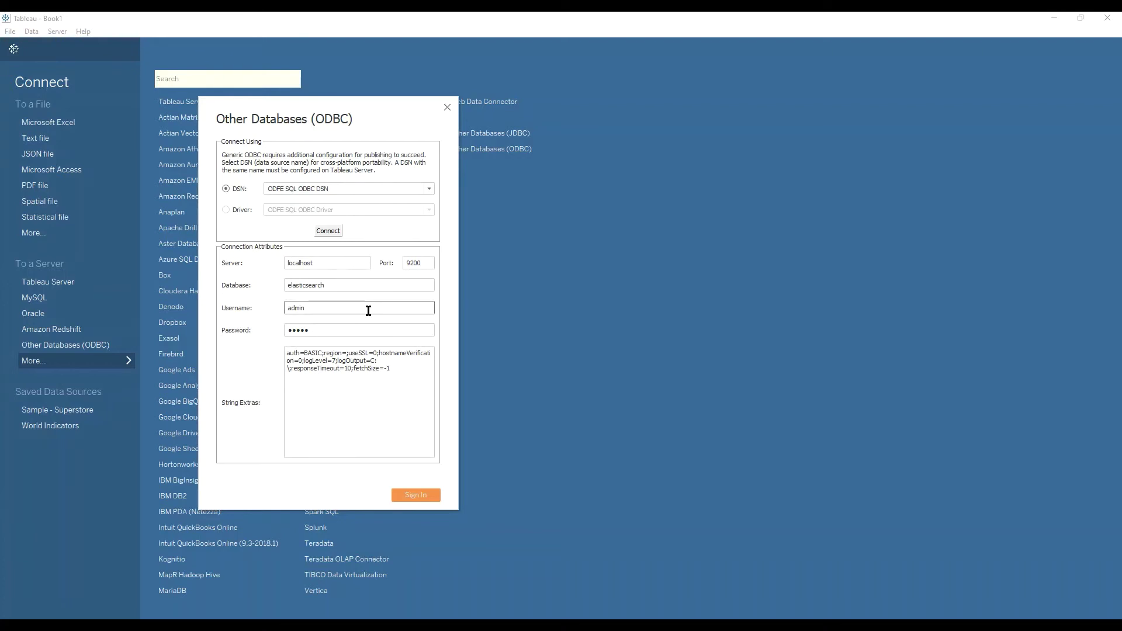
click(410, 498)
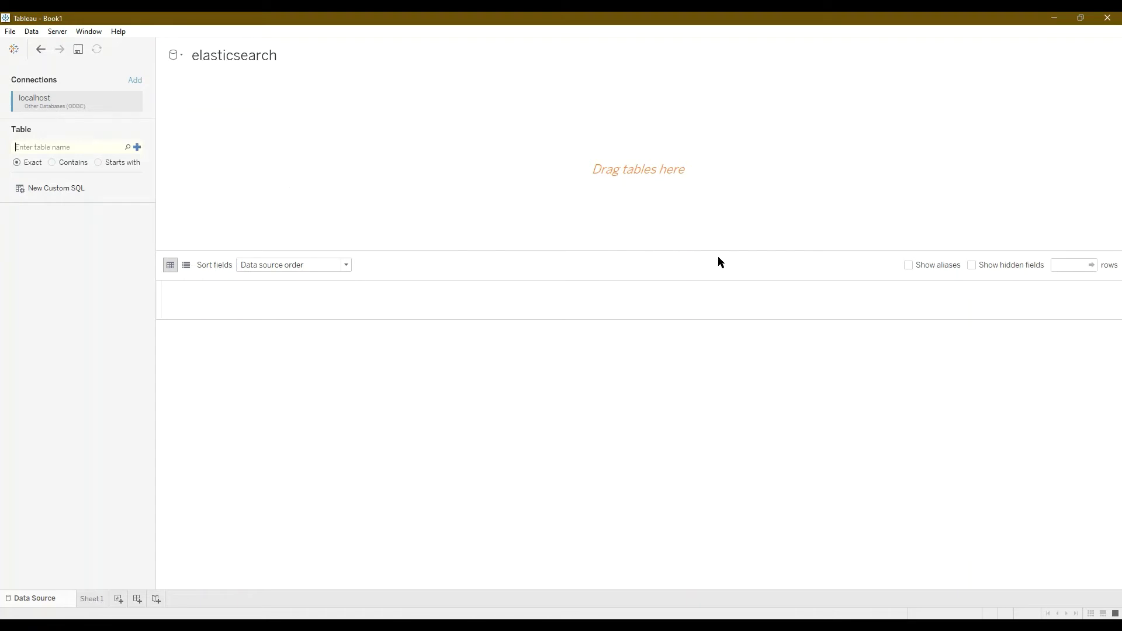
List the elasticsearch tables, add kibana_sample_data_flights to the canvas, and update the preview.
click(125, 150)
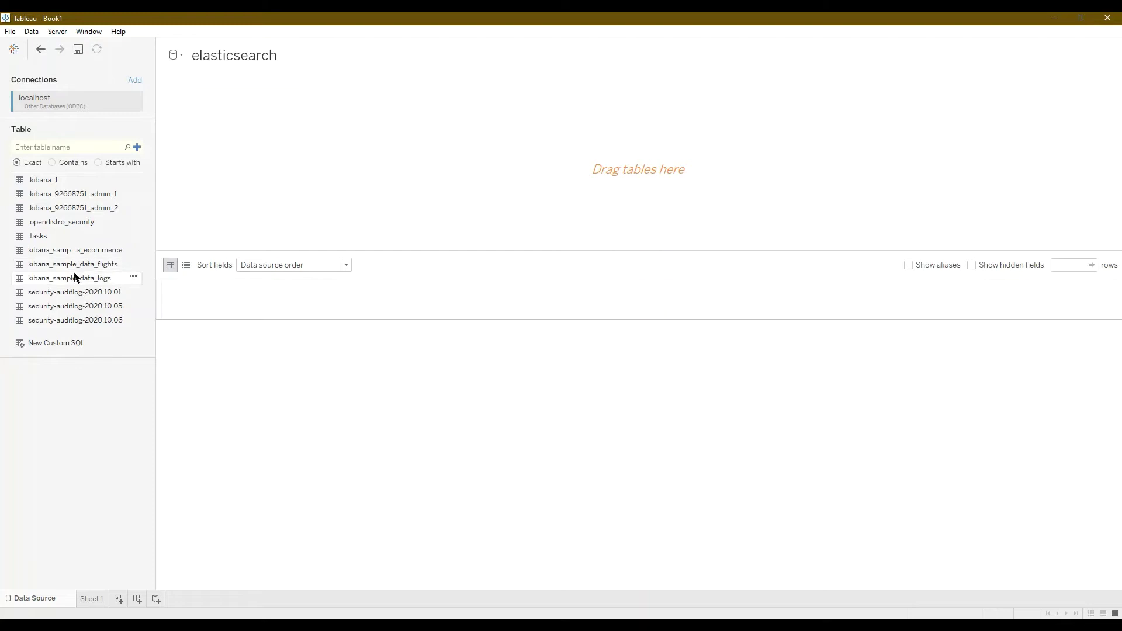
drag(61, 271, 352, 187)
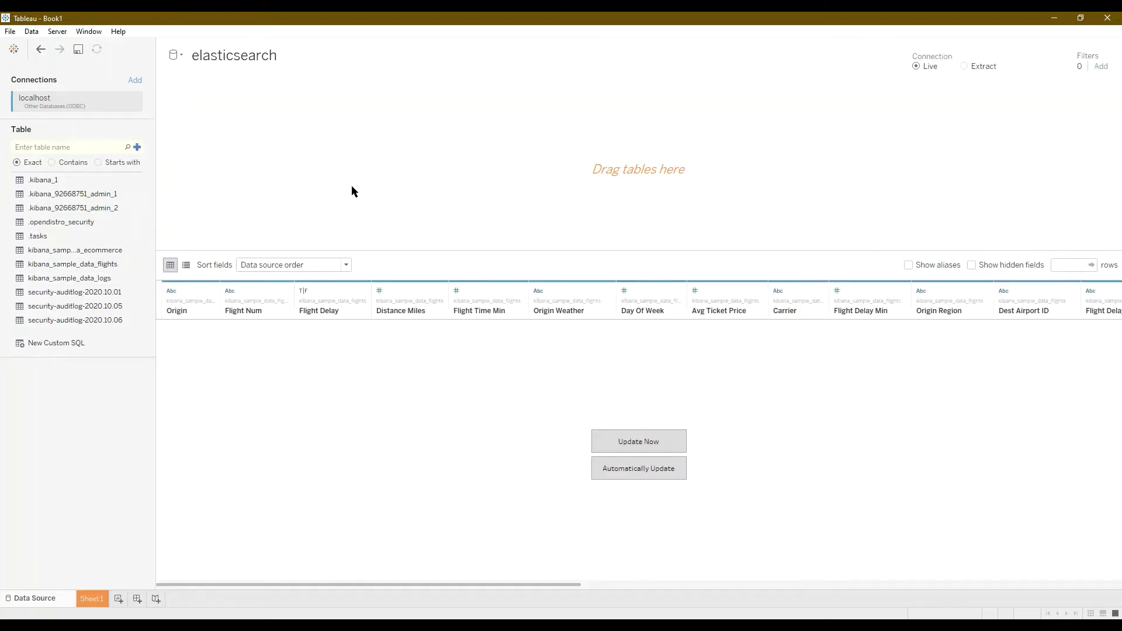
click(645, 449)
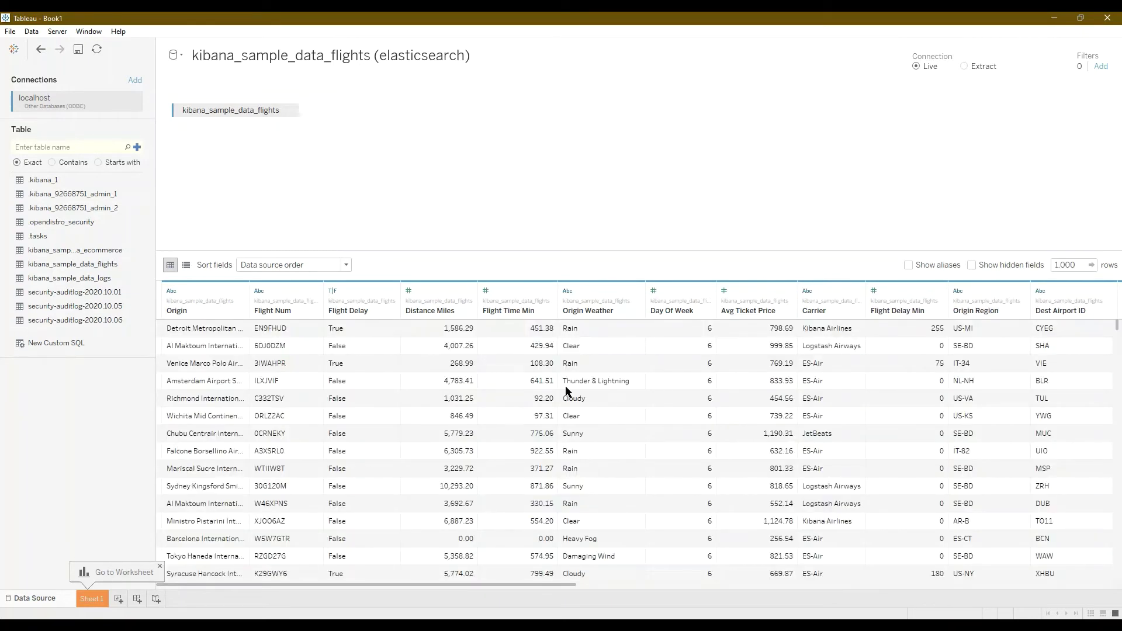
mouse_move(459, 584)
mouse_down()
mouse_move(608, 581)
mouse_move(845, 539)
mouse_move(171, 556)
mouse_up()
scroll(1108, 342, down, 5)
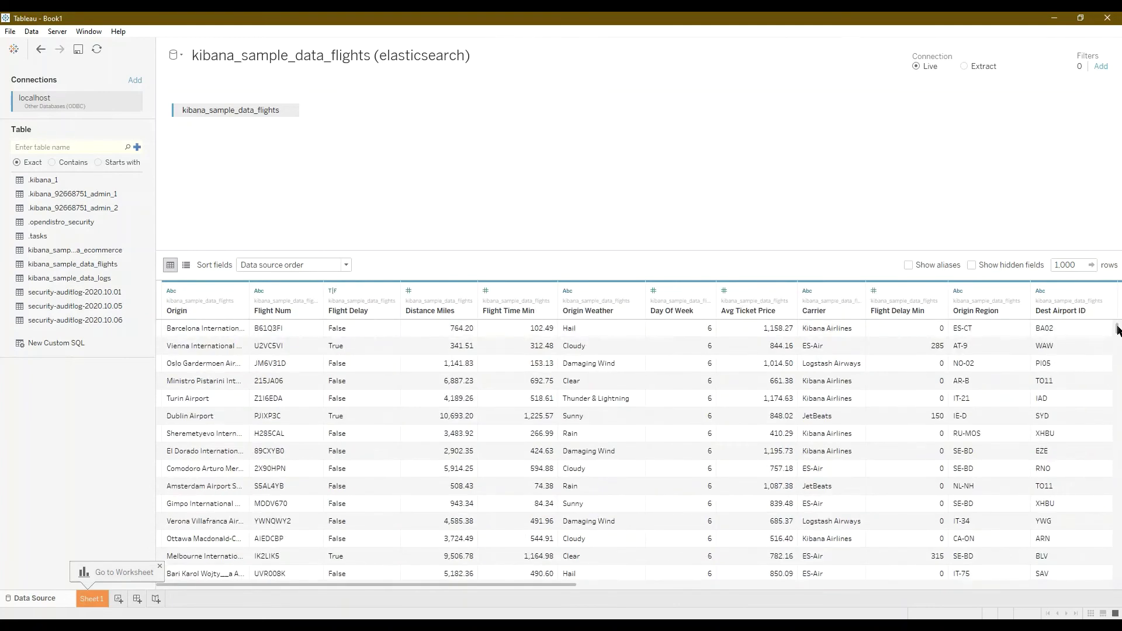
scroll(1114, 334, down, 5)
scroll(1113, 334, down, 5)
scroll(1113, 334, down, 5)
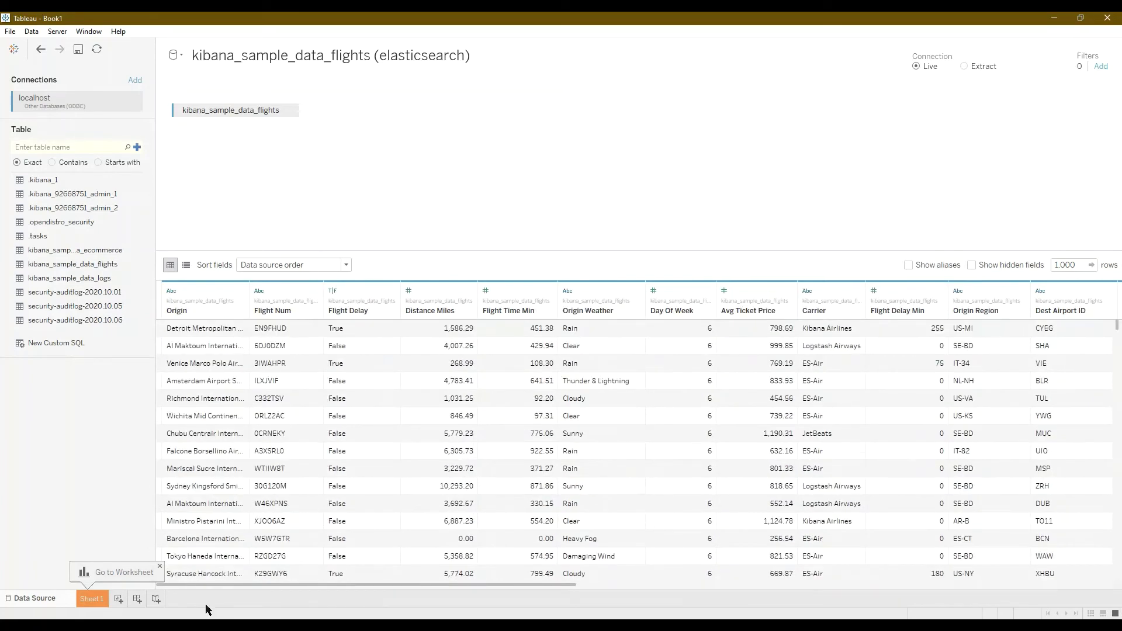
Switch to Sheet 1 and accept the ODBC limitations warning with OK.
click(91, 598)
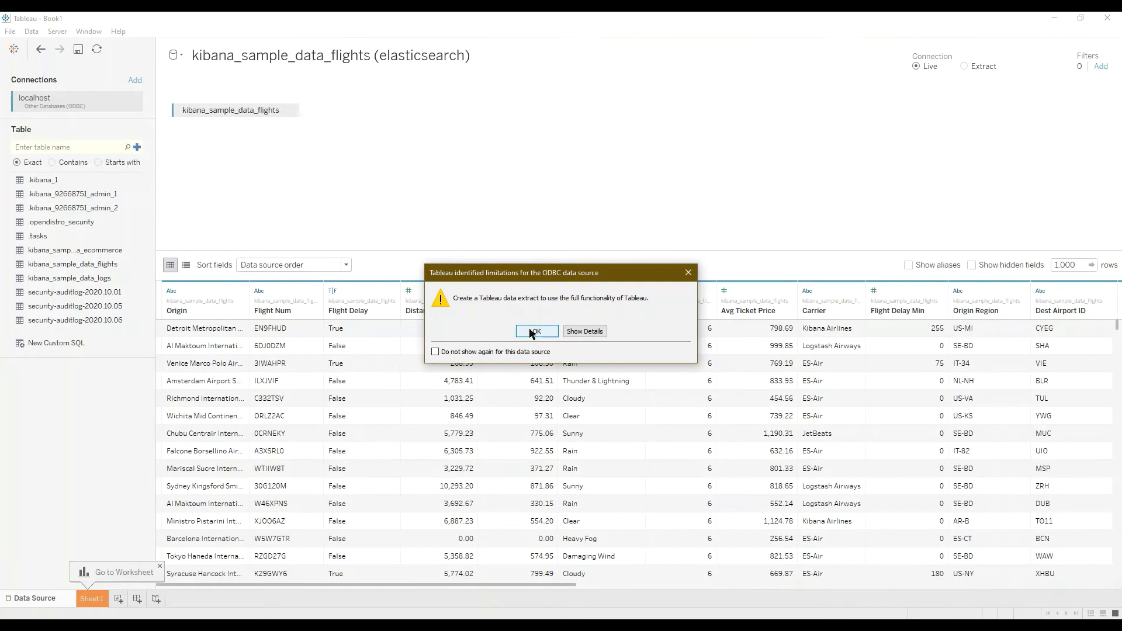
click(533, 332)
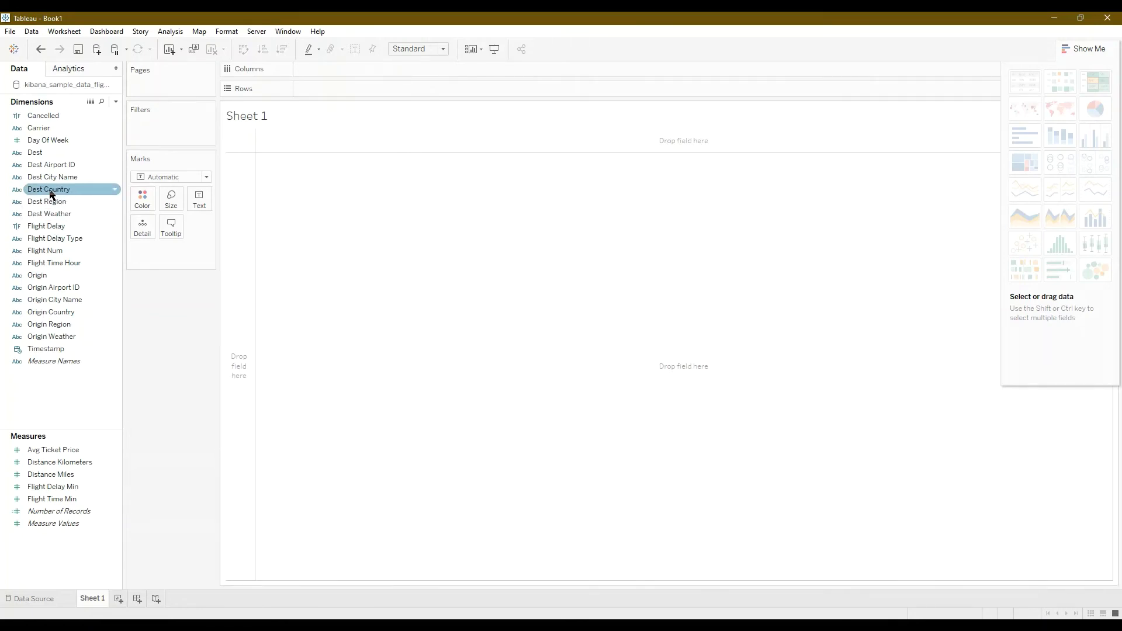
mouse_move(51, 193)
mouse_down()
mouse_move(310, 356)
mouse_move(230, 357)
mouse_move(210, 386)
mouse_up()
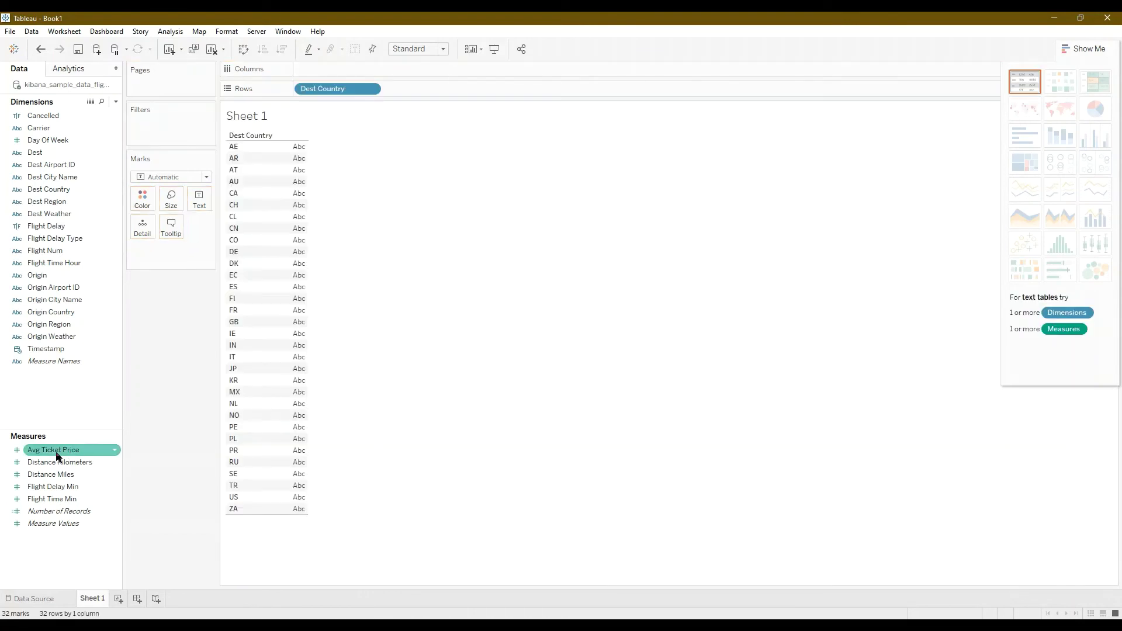
mouse_move(54, 450)
mouse_down()
mouse_move(323, 216)
mouse_move(314, 69)
mouse_up()
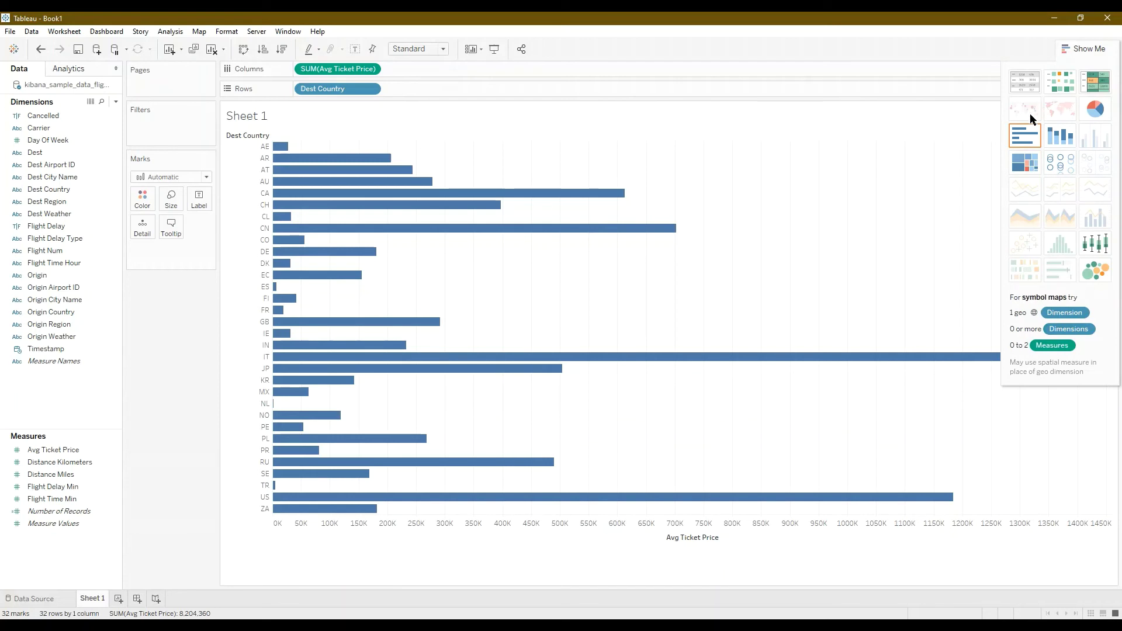
click(1031, 164)
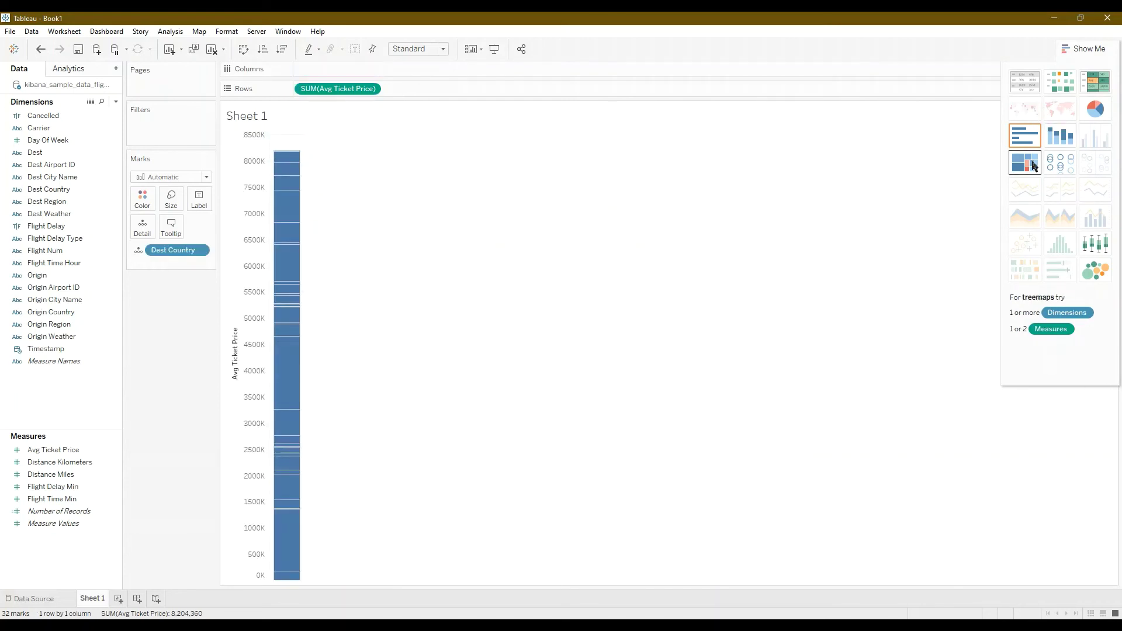
click(1034, 166)
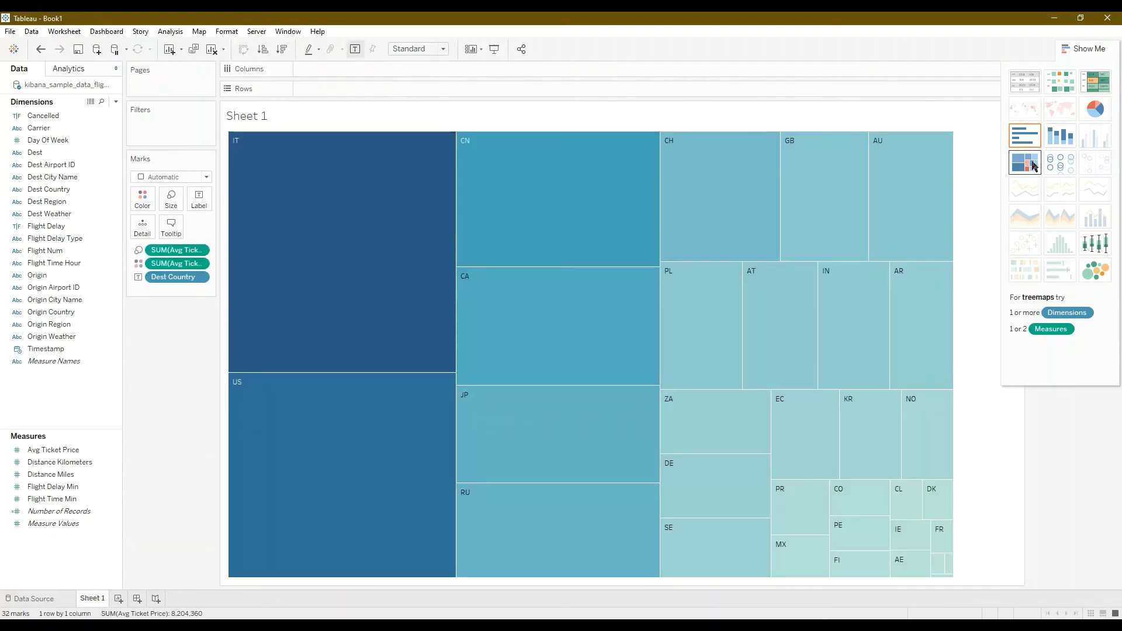
click(1102, 117)
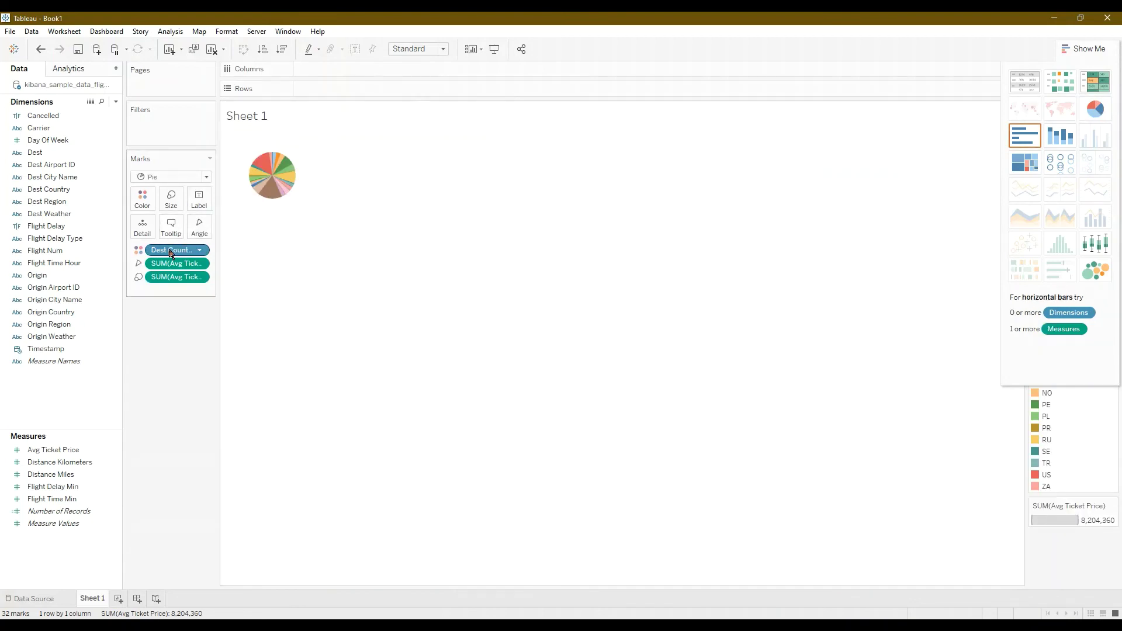
mouse_move(176, 264)
click(201, 263)
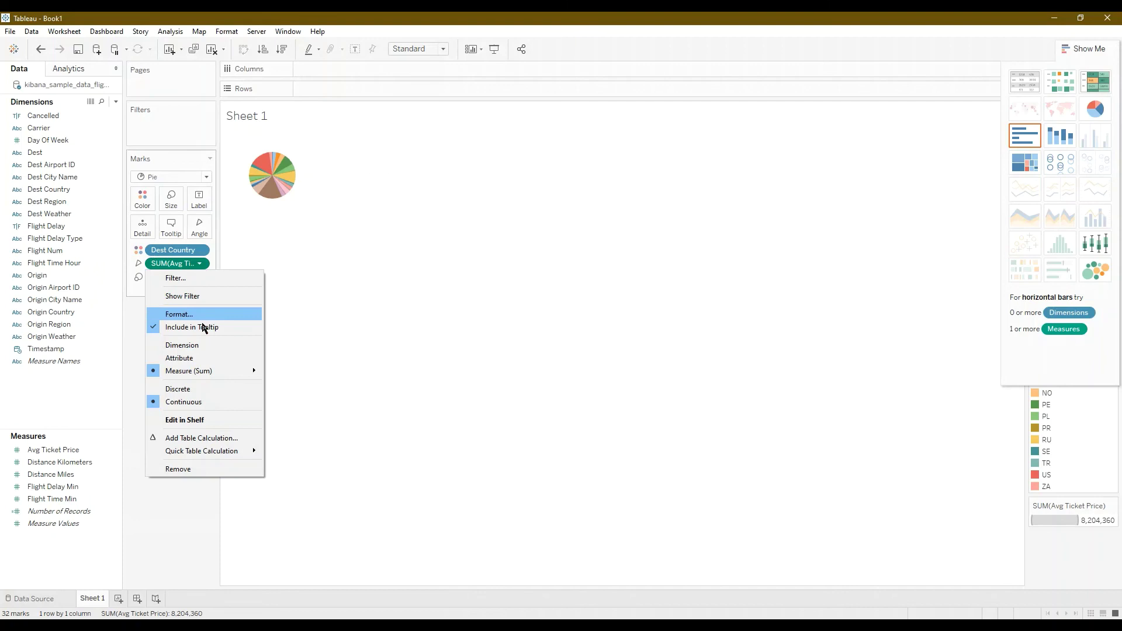
click(219, 282)
click(200, 250)
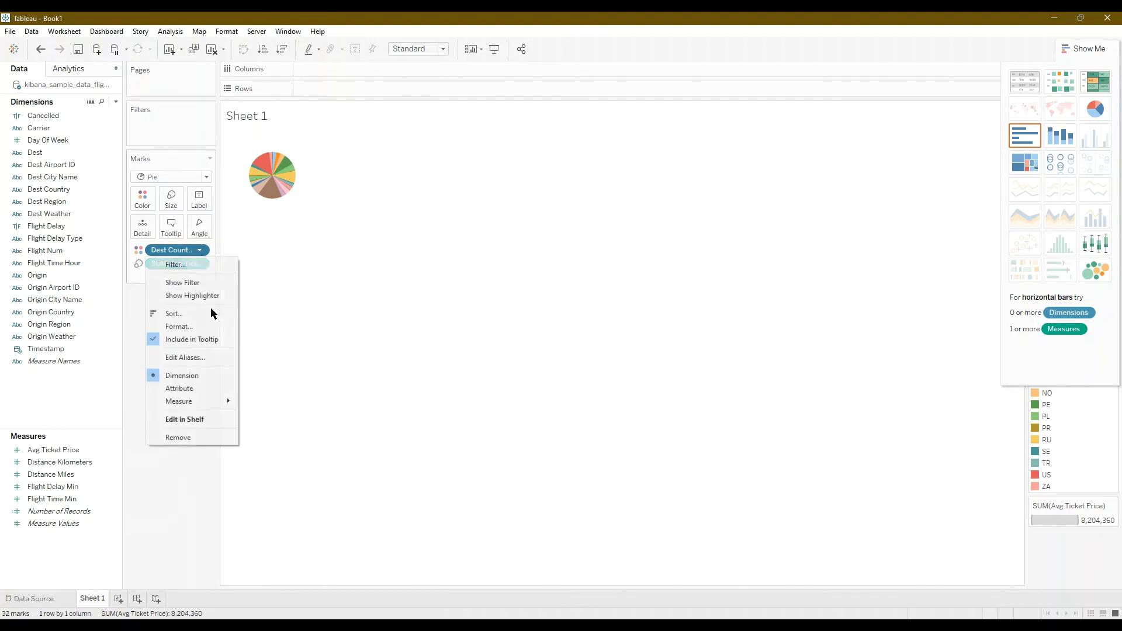
click(179, 438)
click(200, 249)
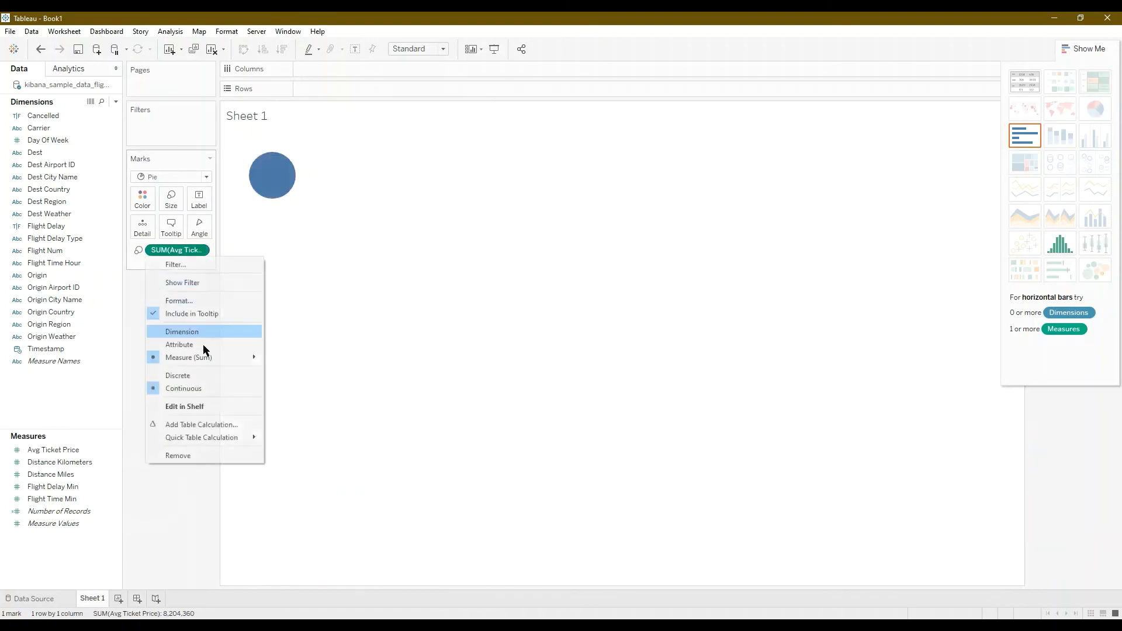
click(178, 456)
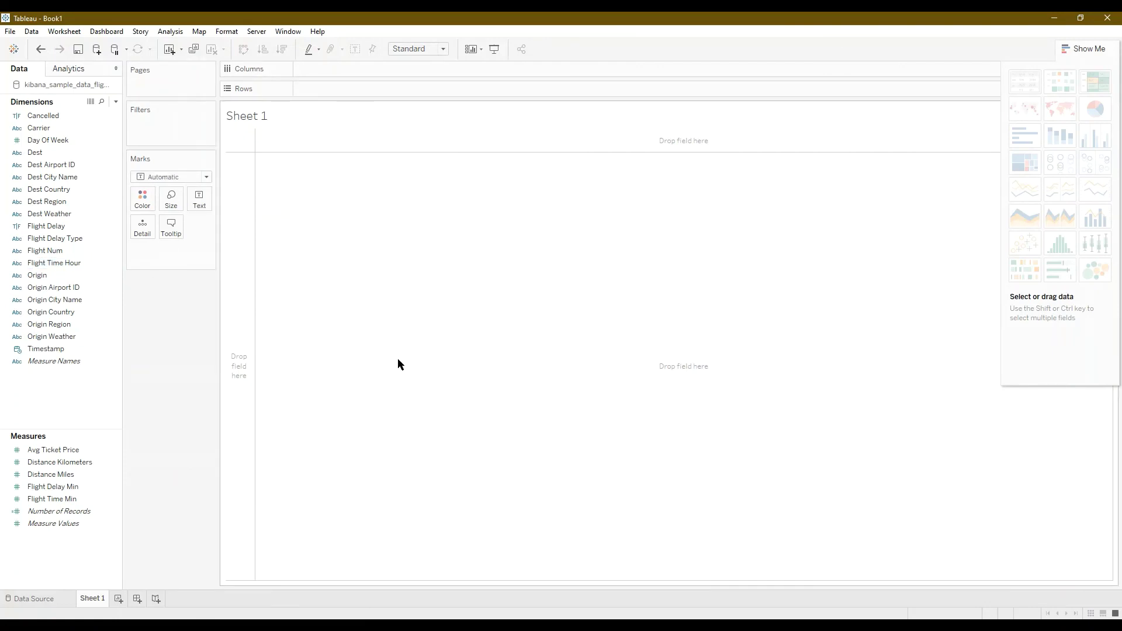
On the data source page, swap the flights table for kibana_sample_data_ecommerce and update the preview.
click(33, 599)
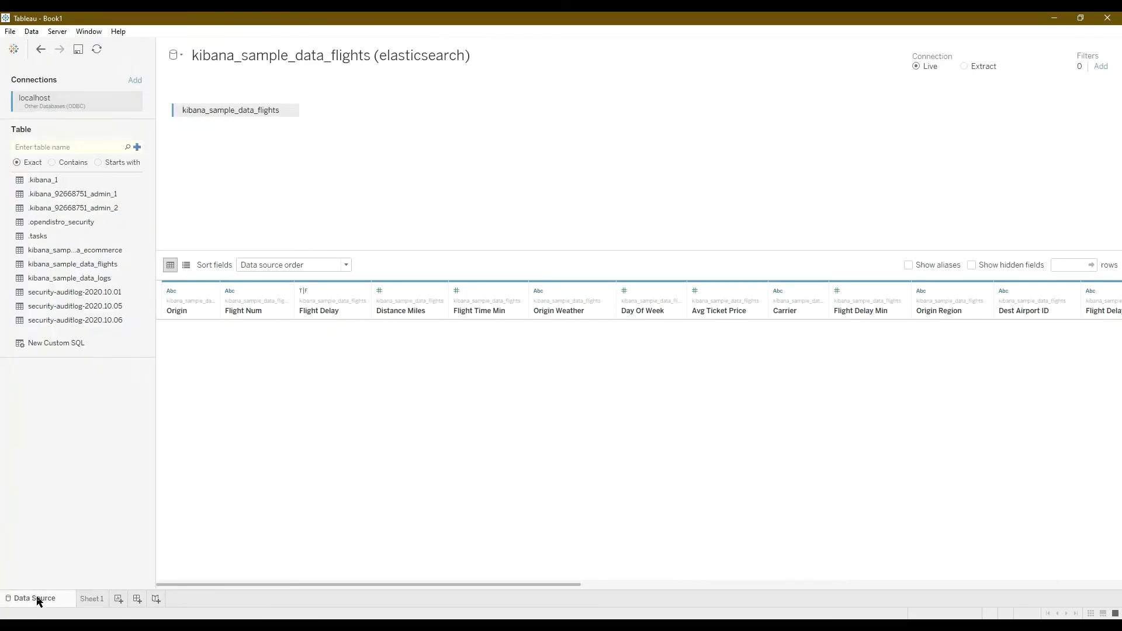
click(289, 111)
click(306, 133)
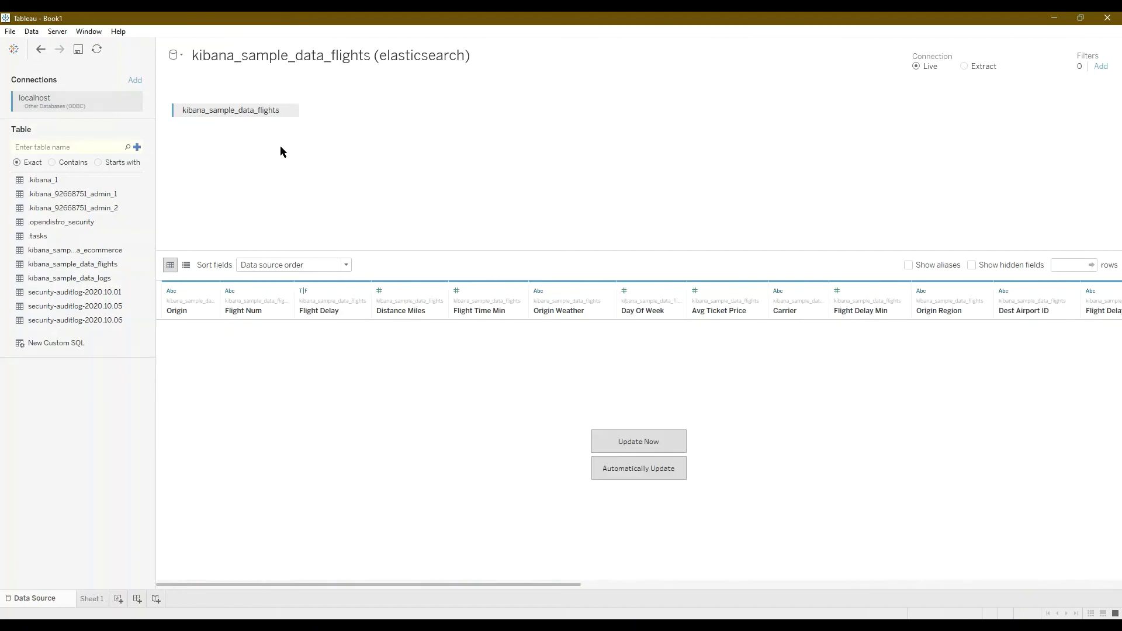
drag(86, 254, 214, 122)
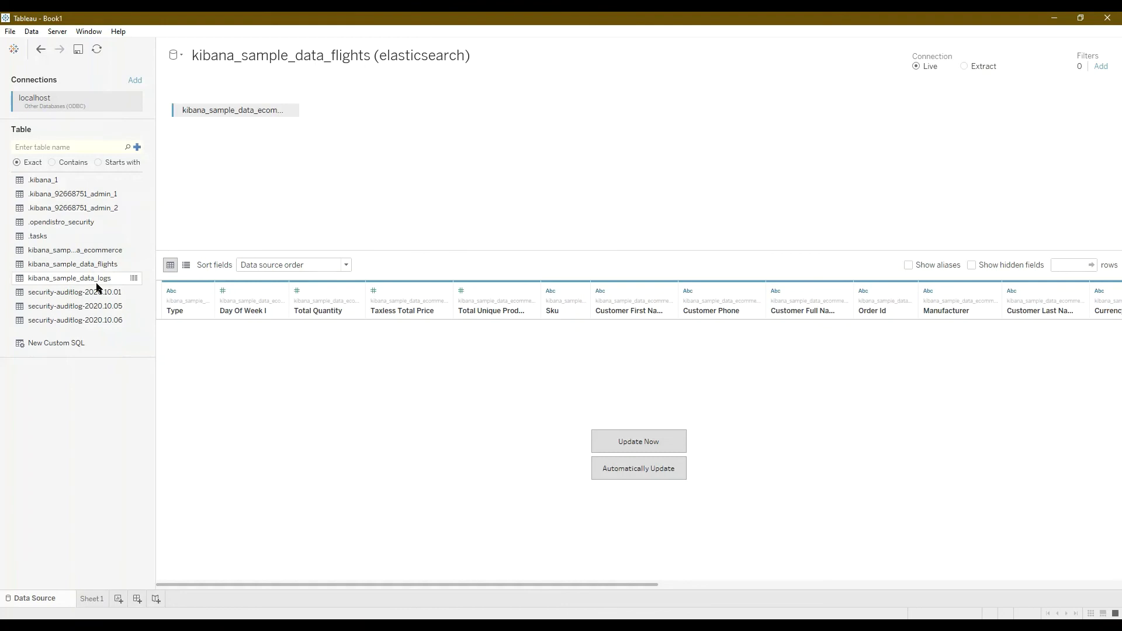
click(624, 441)
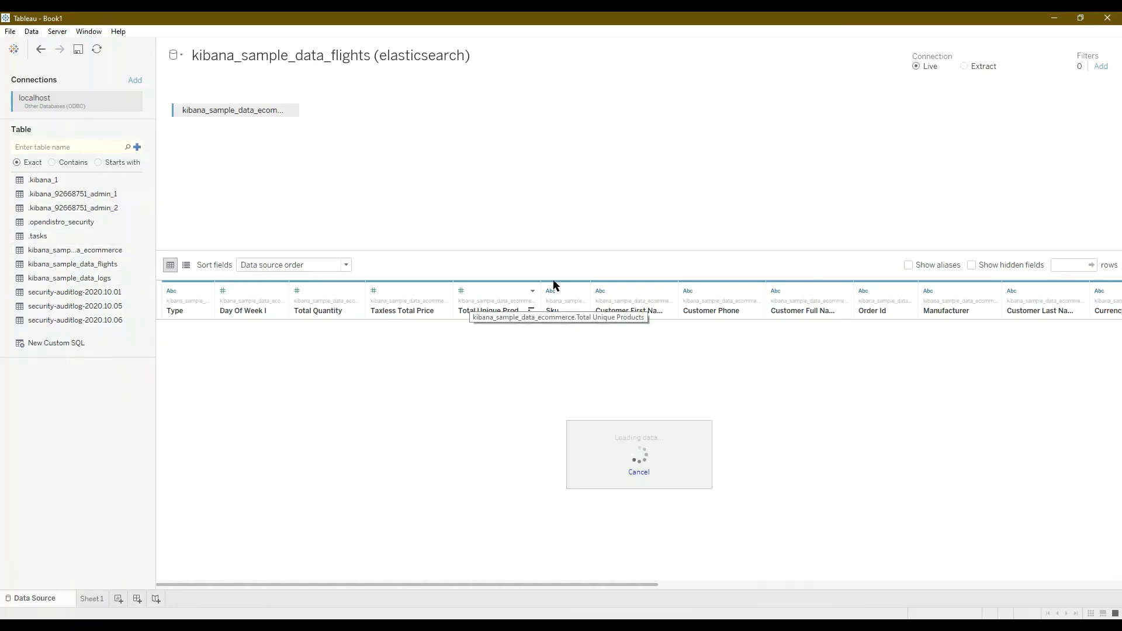